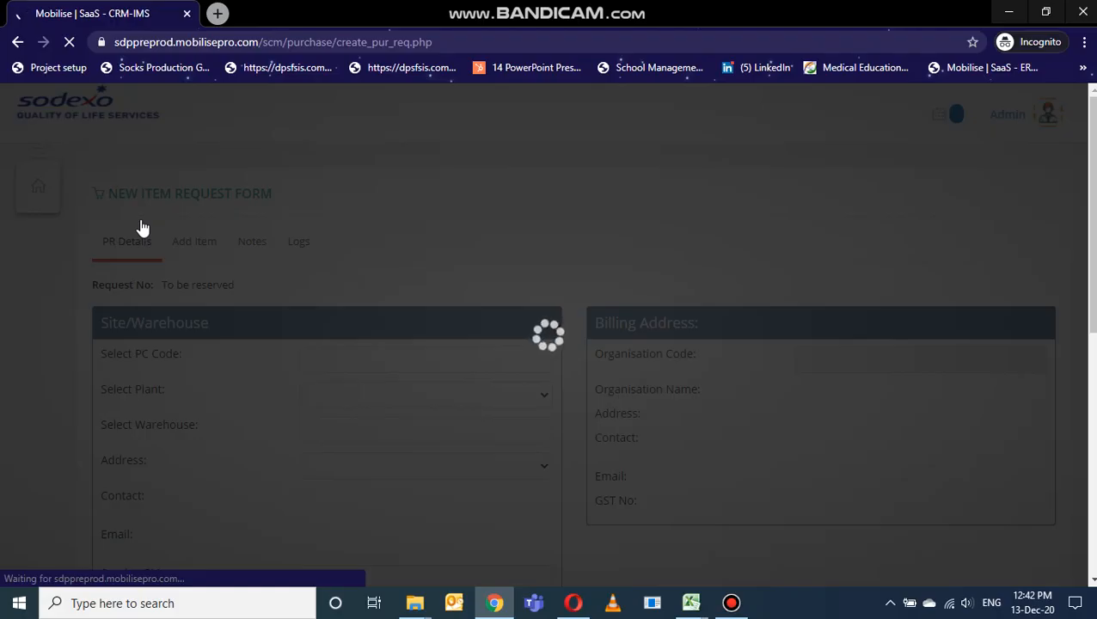
Choose PC code 43018511 (Core FM) and the plant Huawei Technologies India Pvt Ltd for the request's site.
{"action": "scroll", "coordinate": [143, 228], "scroll_direction": "down", "scroll_amount": 1}
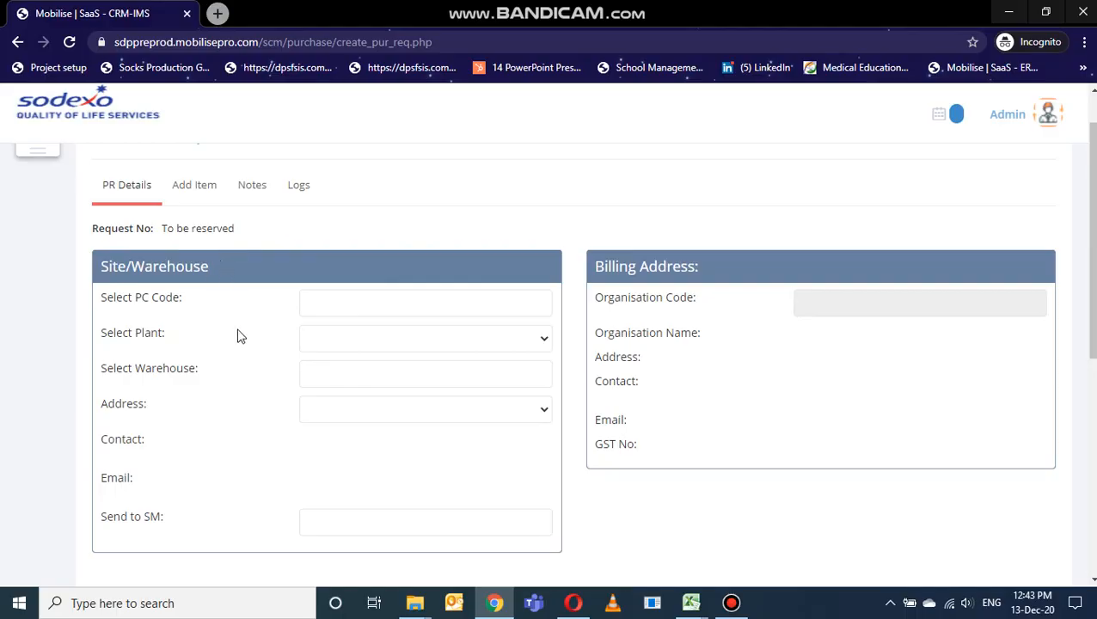
{"action": "left_click", "coordinate": [358, 310]}
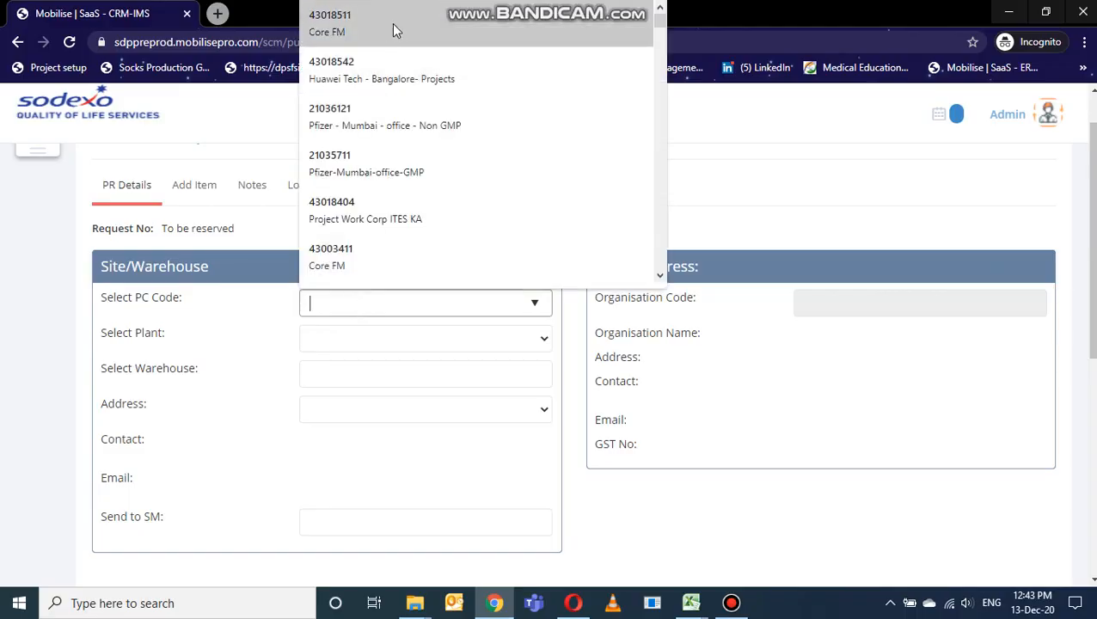
{"action": "left_click", "coordinate": [392, 23]}
{"action": "left_click", "coordinate": [389, 342]}
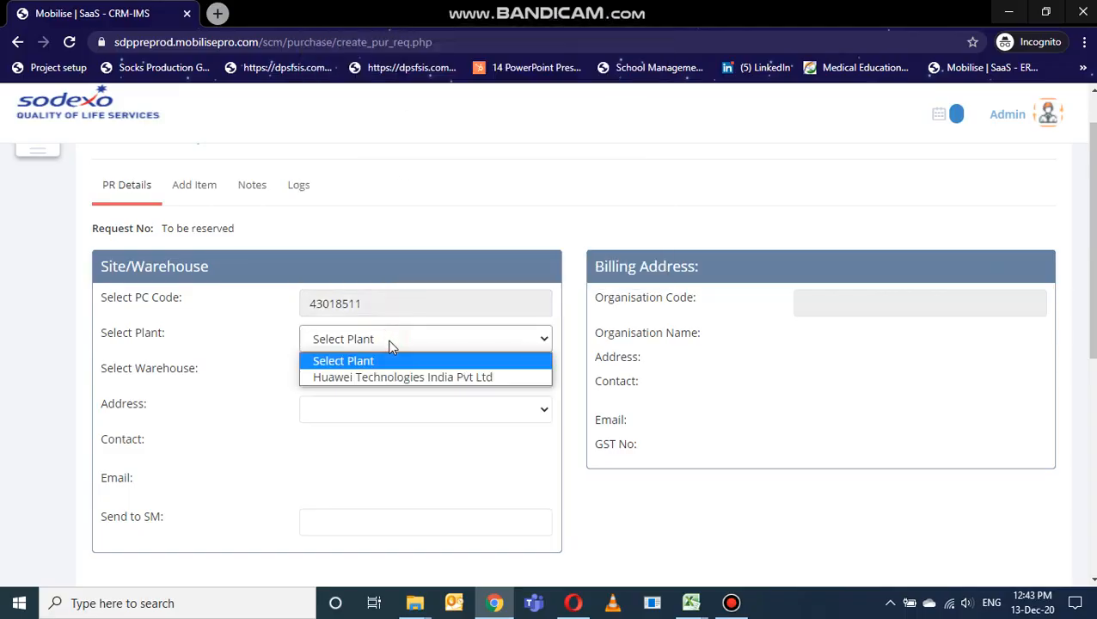
{"action": "left_click", "coordinate": [379, 377]}
Select warehouse WH9 and its listed Bangalore address in the Site/Warehouse section.
{"action": "left_click", "coordinate": [379, 378]}
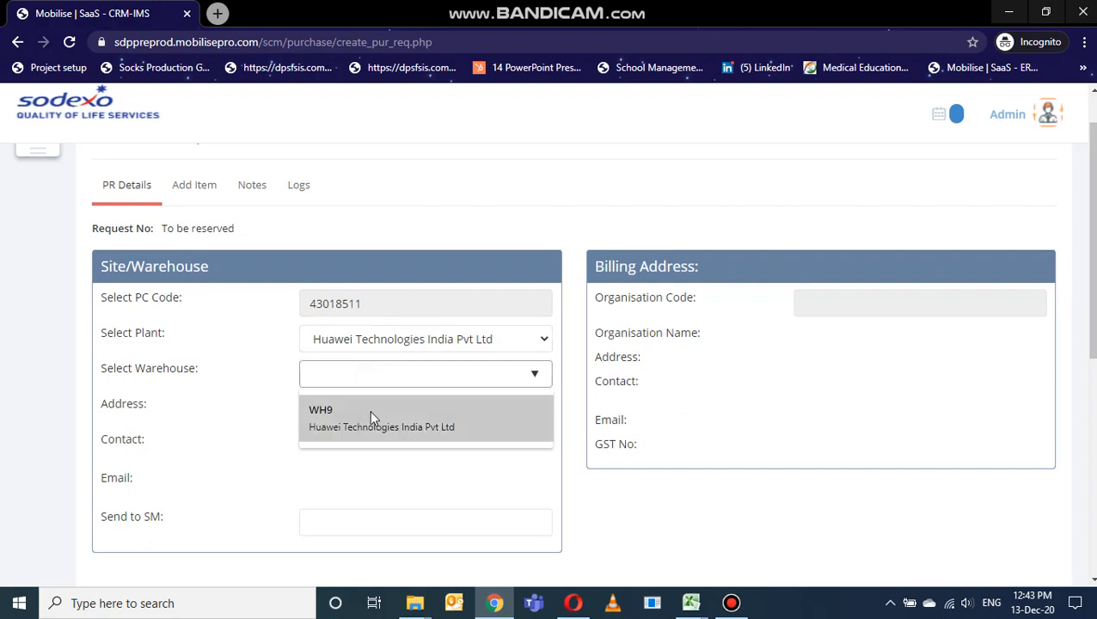
{"action": "left_click", "coordinate": [369, 410]}
{"action": "left_click", "coordinate": [369, 411]}
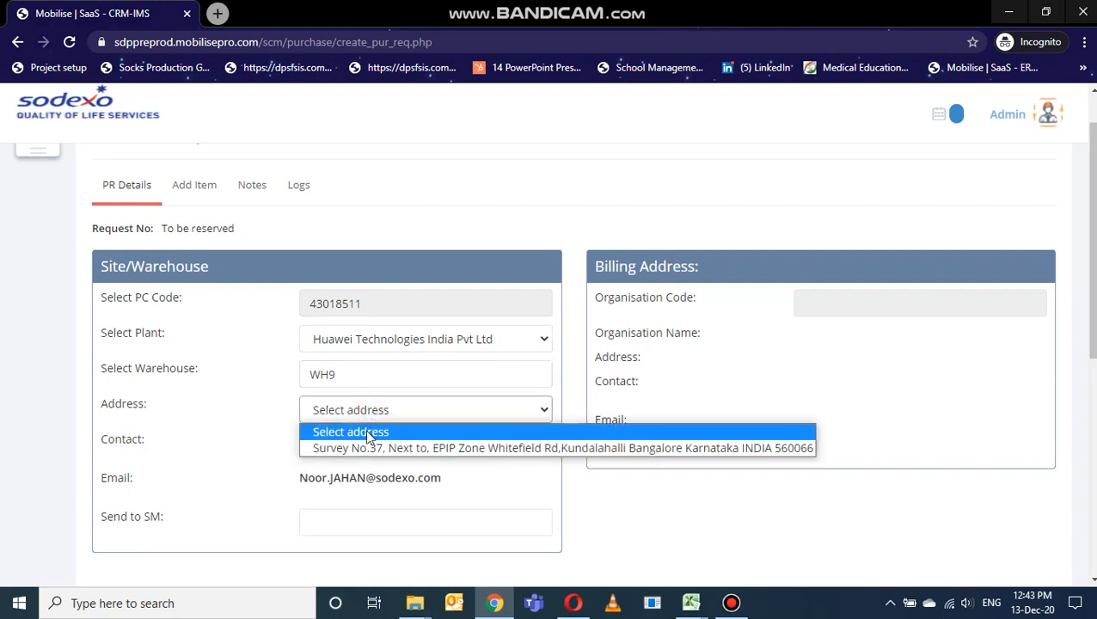
{"action": "left_click", "coordinate": [362, 446]}
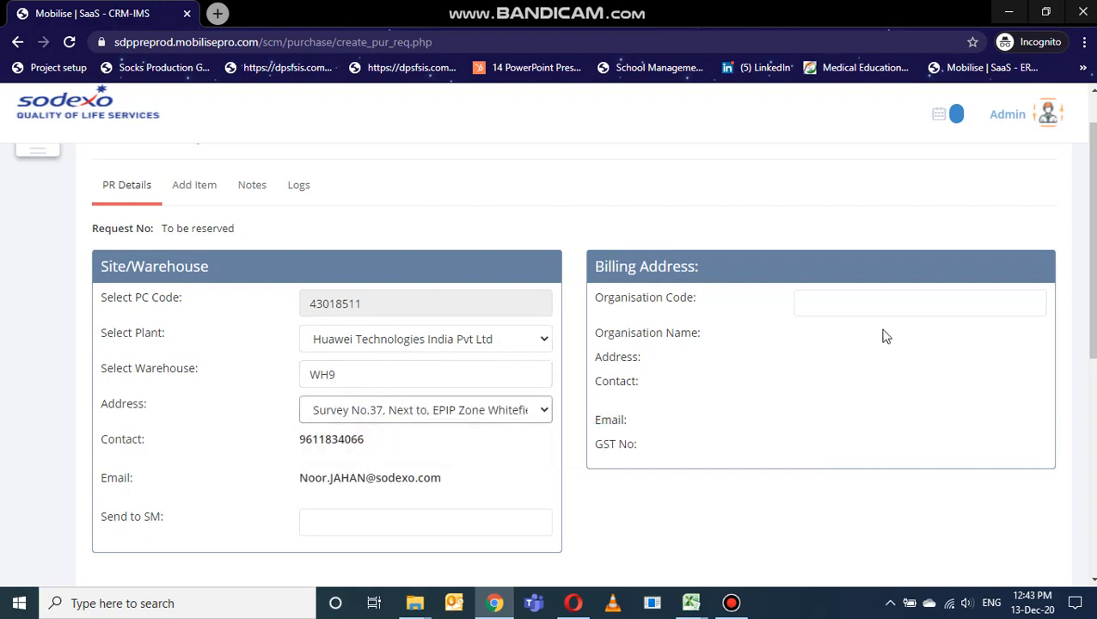
Set the billing organisation code to ORG8.
{"action": "left_click", "coordinate": [881, 300]}
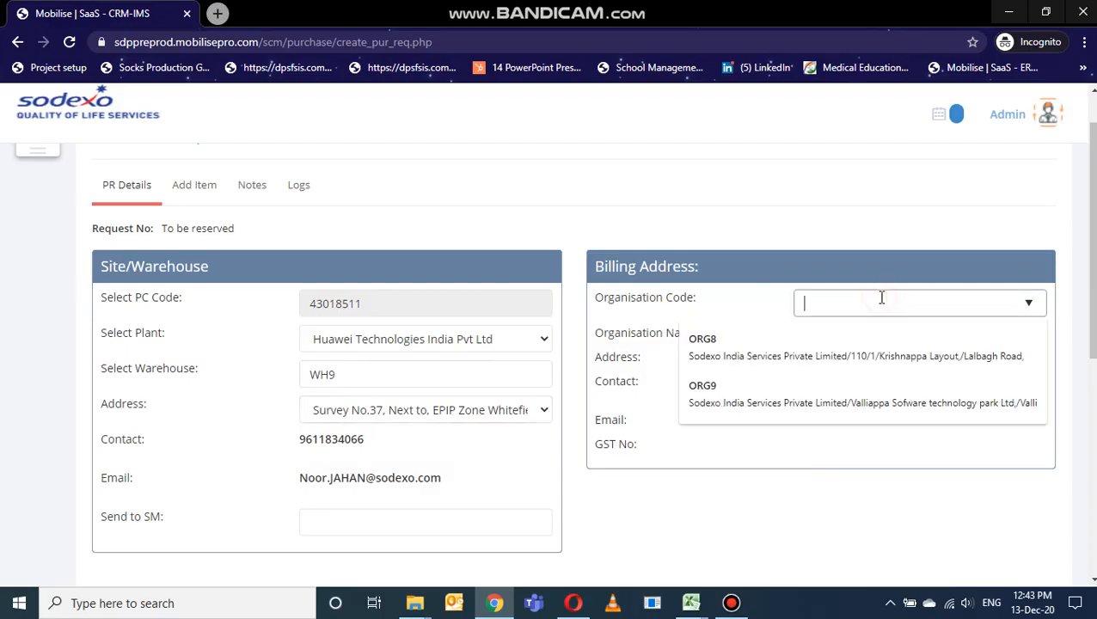
{"action": "left_click", "coordinate": [821, 362]}
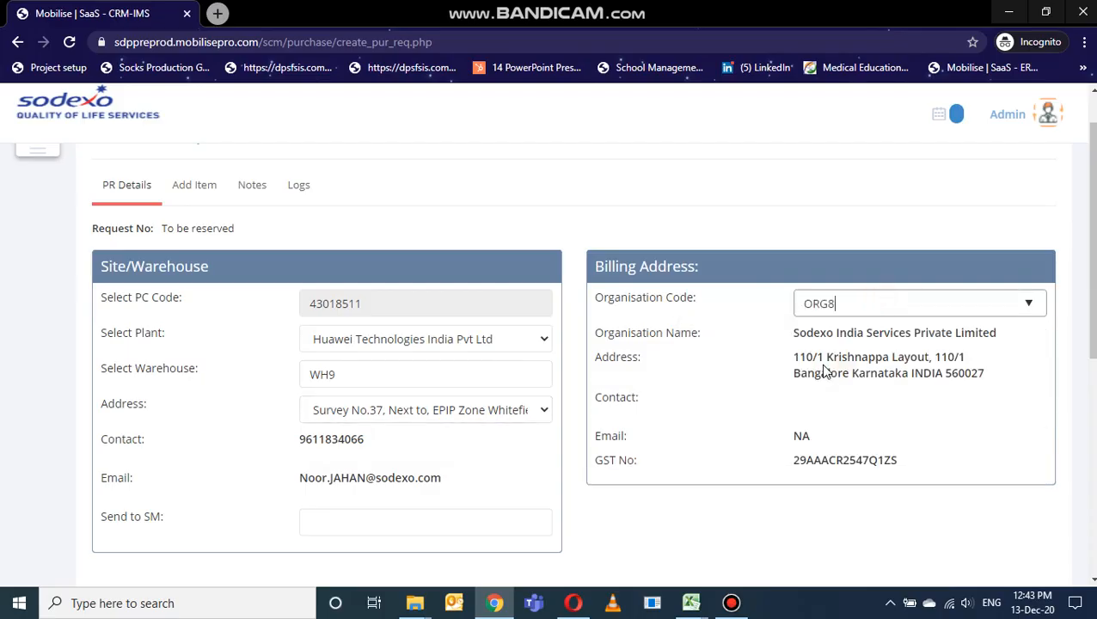
{"action": "scroll", "coordinate": [708, 376], "scroll_direction": "down", "scroll_amount": 1}
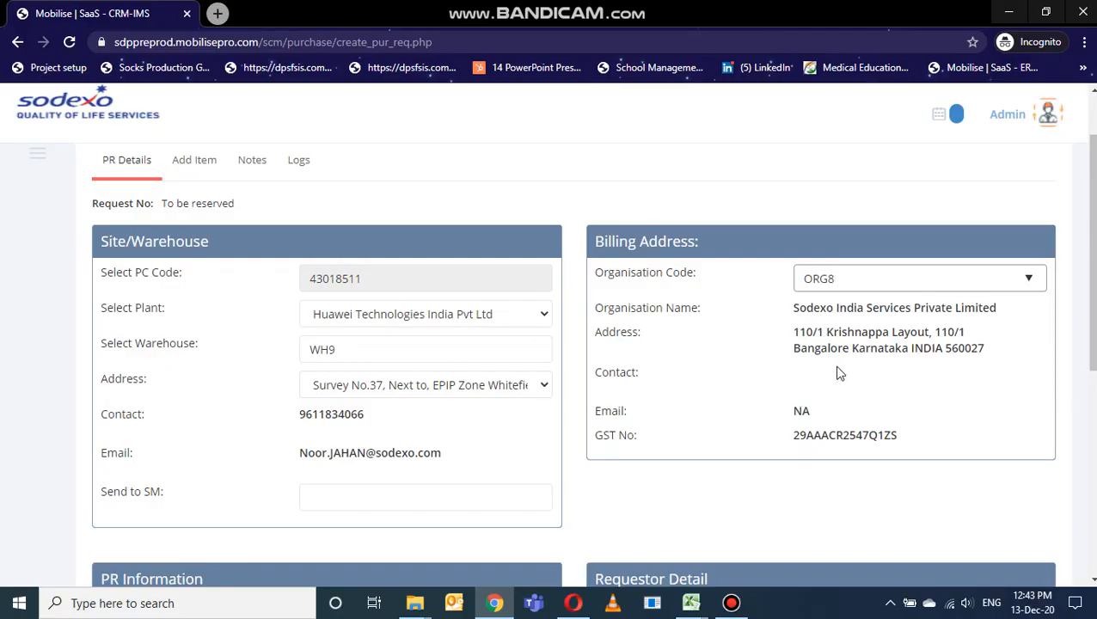
{"action": "scroll", "coordinate": [840, 374], "scroll_direction": "down", "scroll_amount": 1}
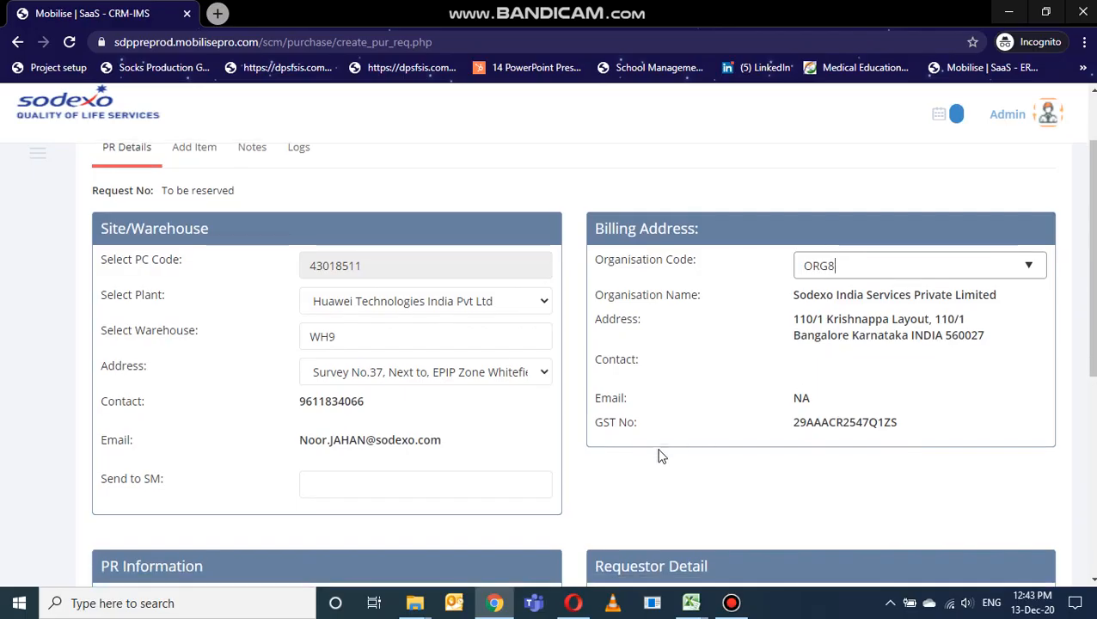
{"action": "left_click", "coordinate": [599, 472]}
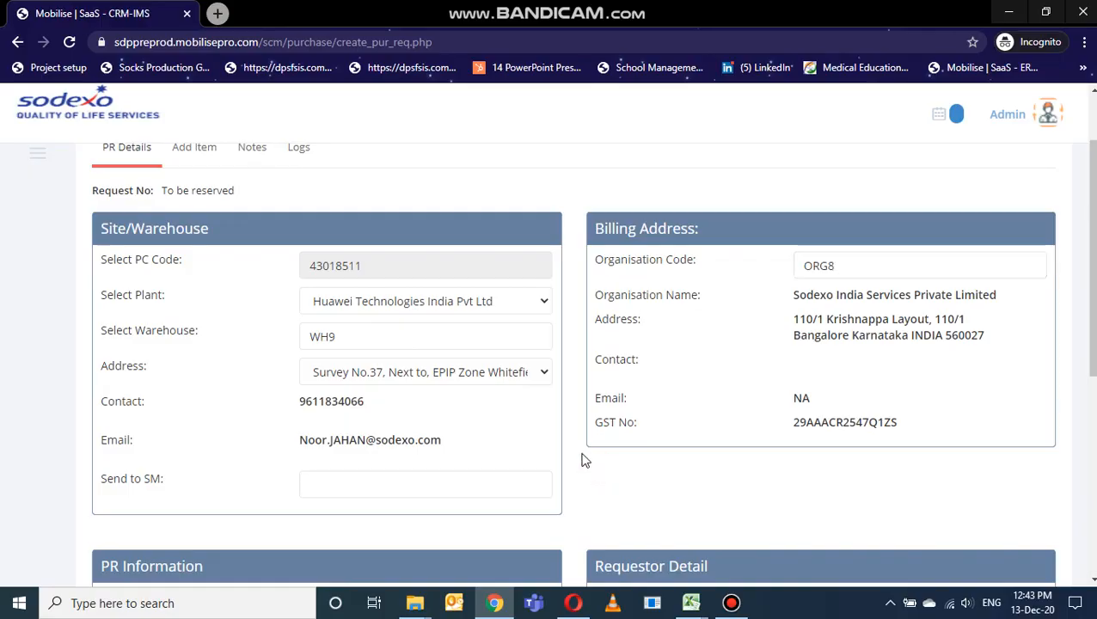
In the PR Information section, set the contract reference to Contracted and the request type to Item.
{"action": "scroll", "coordinate": [486, 427], "scroll_direction": "down", "scroll_amount": 1}
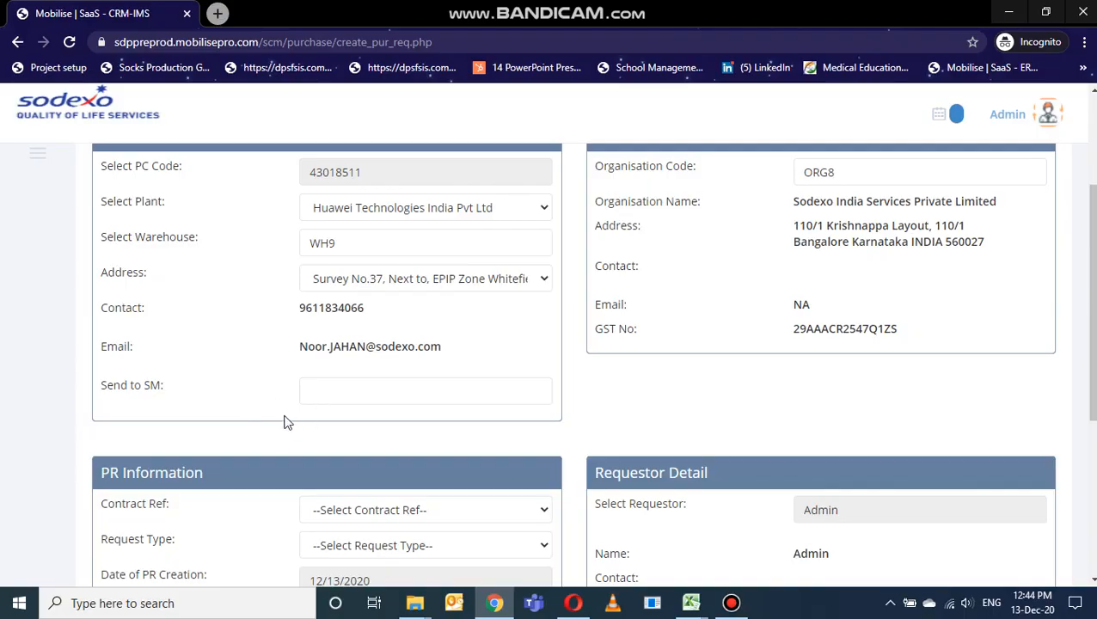
{"action": "scroll", "coordinate": [287, 422], "scroll_direction": "down", "scroll_amount": 2}
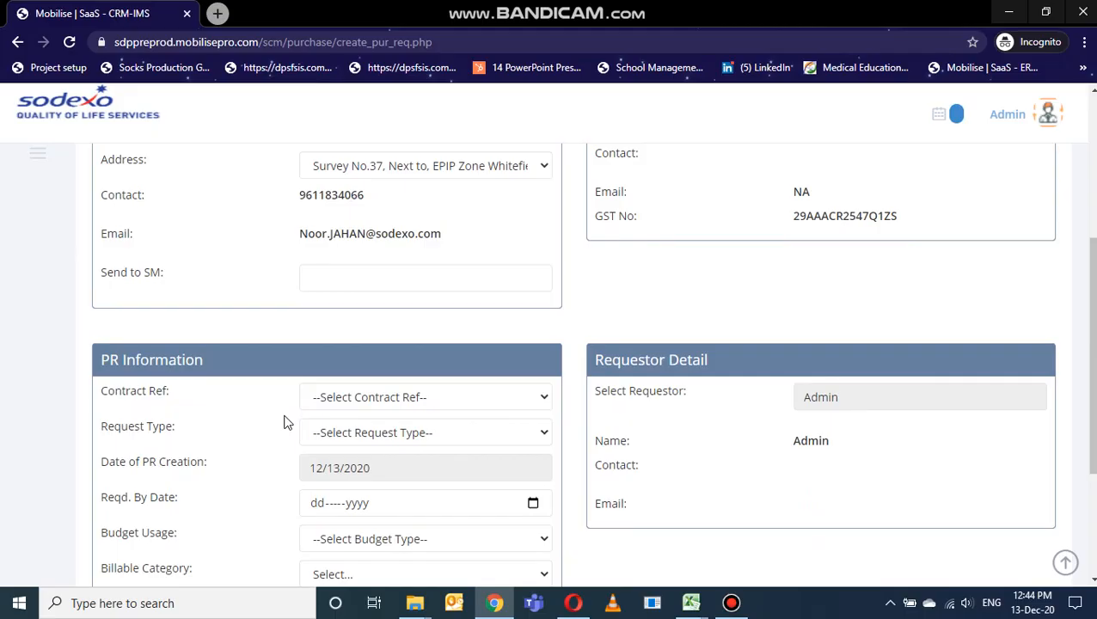
{"action": "scroll", "coordinate": [229, 405], "scroll_direction": "down", "scroll_amount": 1}
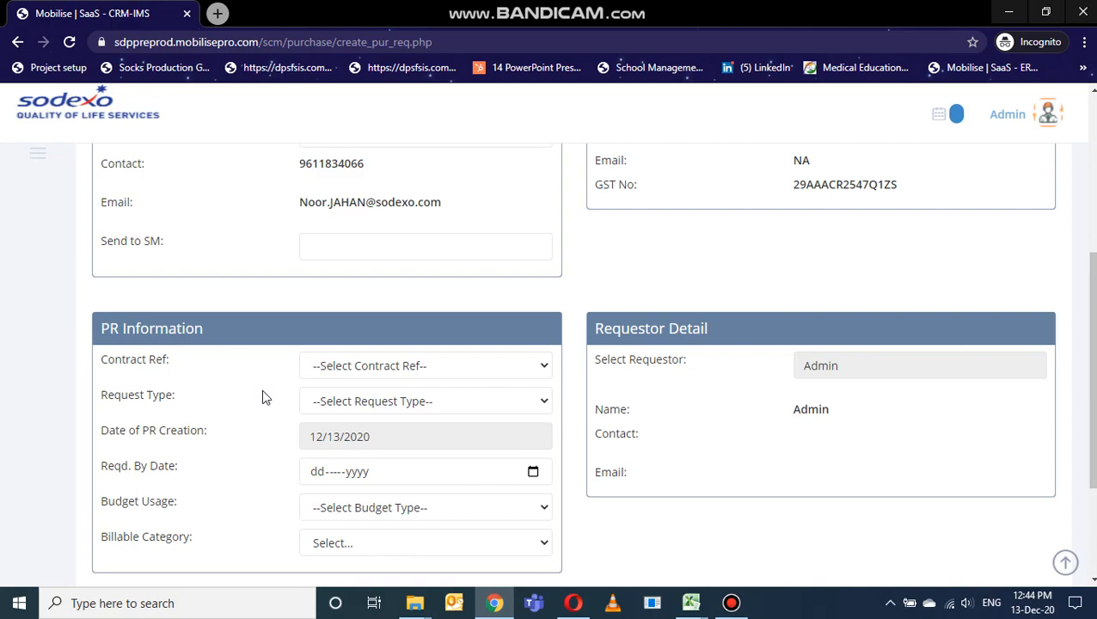
{"action": "left_click", "coordinate": [364, 374]}
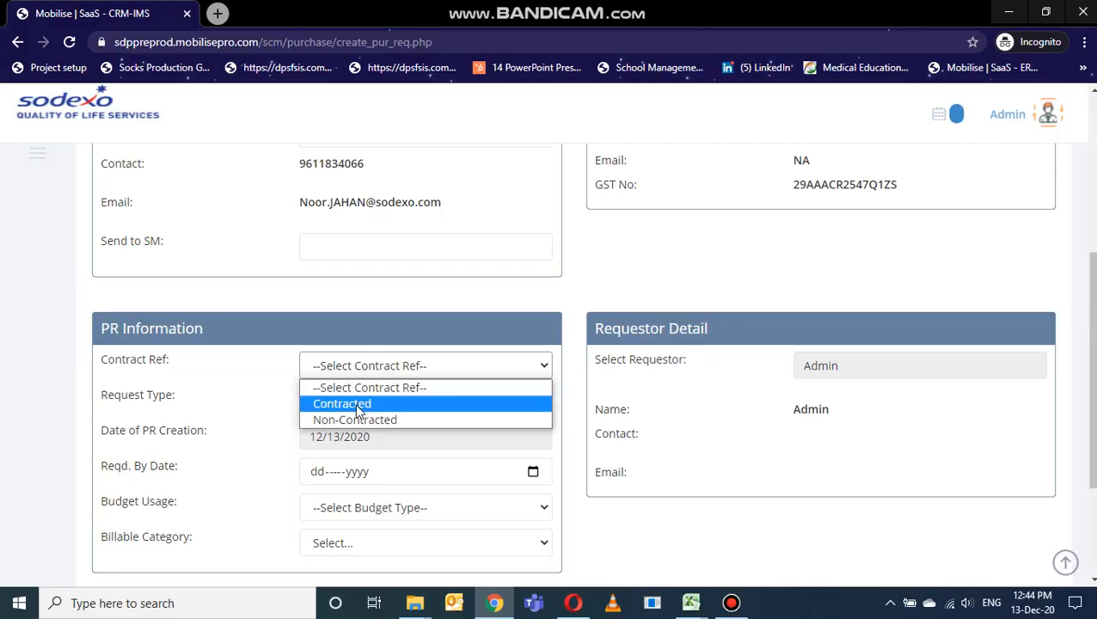
{"action": "left_click", "coordinate": [359, 405]}
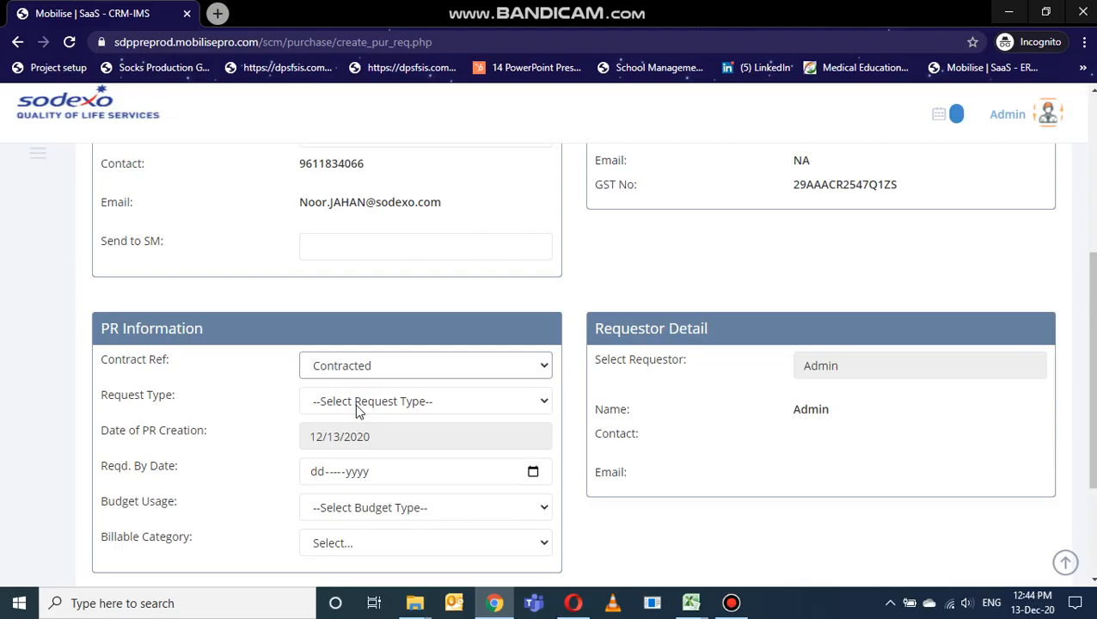
{"action": "left_click", "coordinate": [359, 405]}
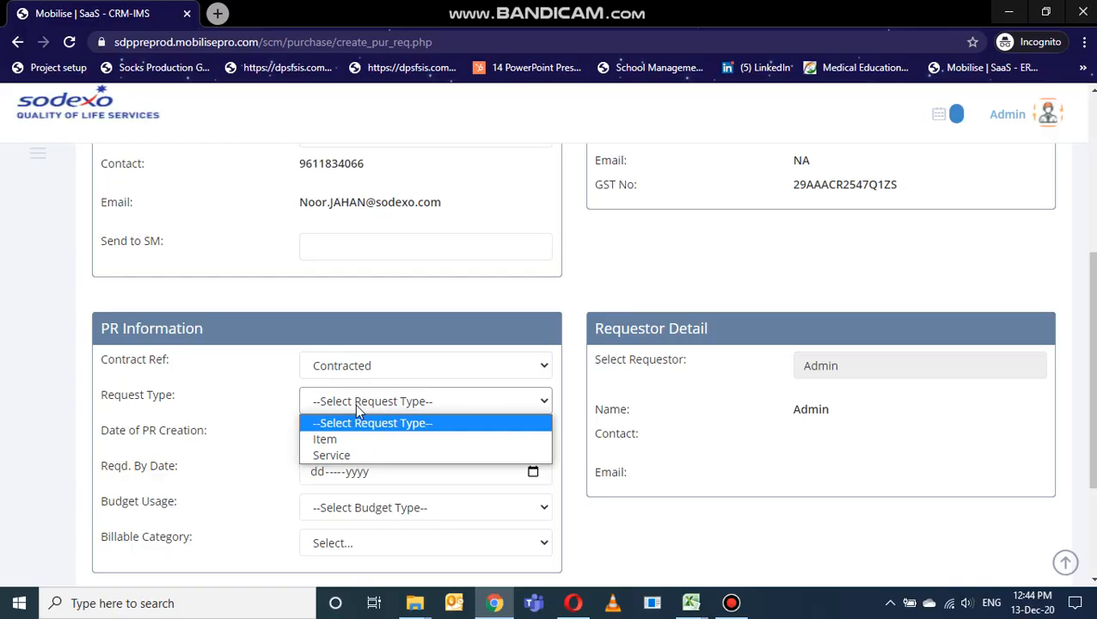
{"action": "left_click", "coordinate": [345, 438]}
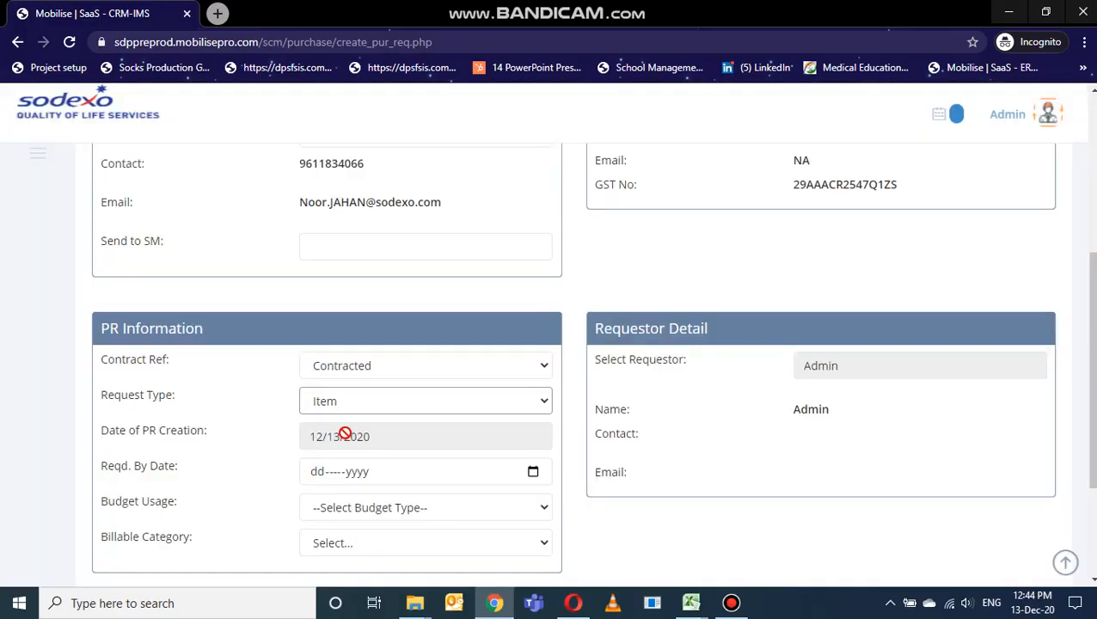
Set the required-by date of the purchase request to 14-Dec-2020.
{"action": "scroll", "coordinate": [345, 434], "scroll_direction": "down", "scroll_amount": 2}
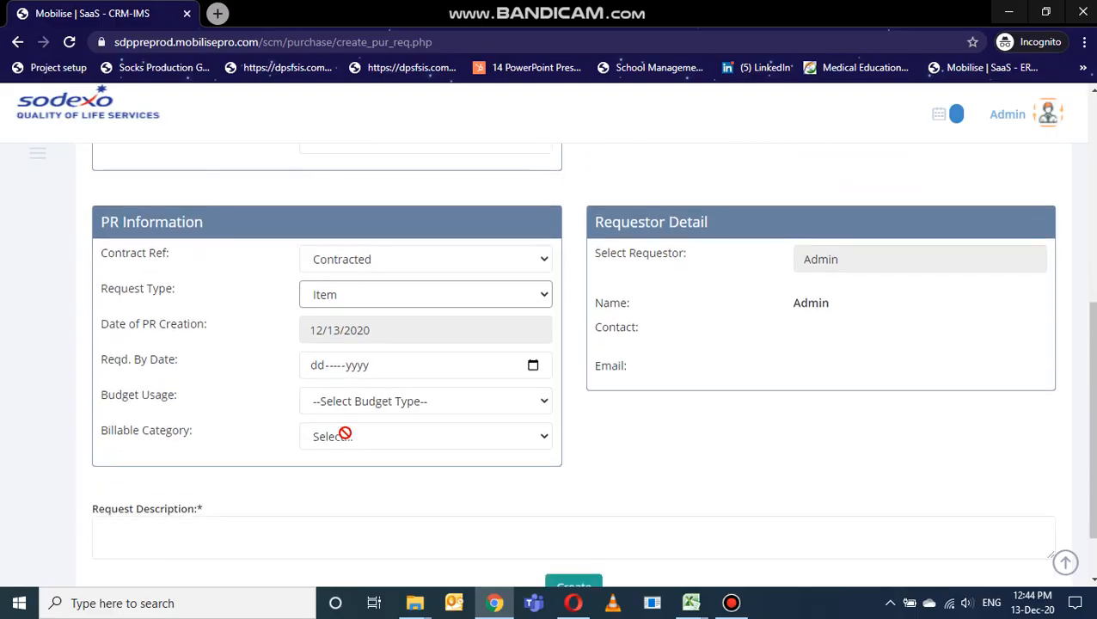
{"action": "left_click", "coordinate": [372, 334]}
{"action": "left_click_drag", "start_coordinate": [373, 334], "coordinate": [303, 335]}
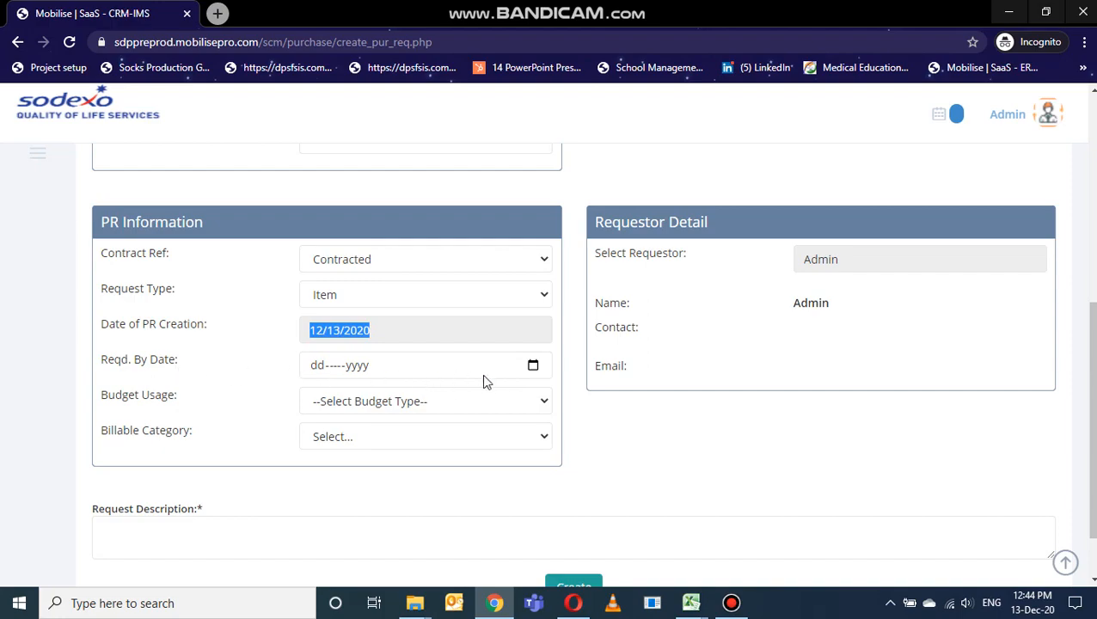
{"action": "left_click", "coordinate": [533, 365]}
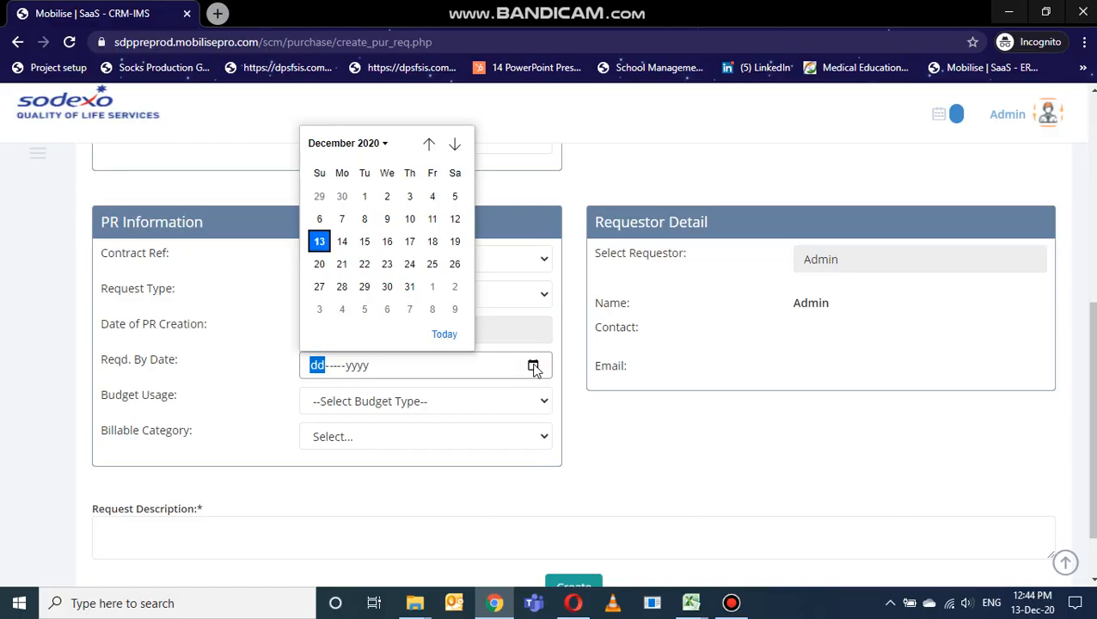
{"action": "left_click", "coordinate": [349, 247]}
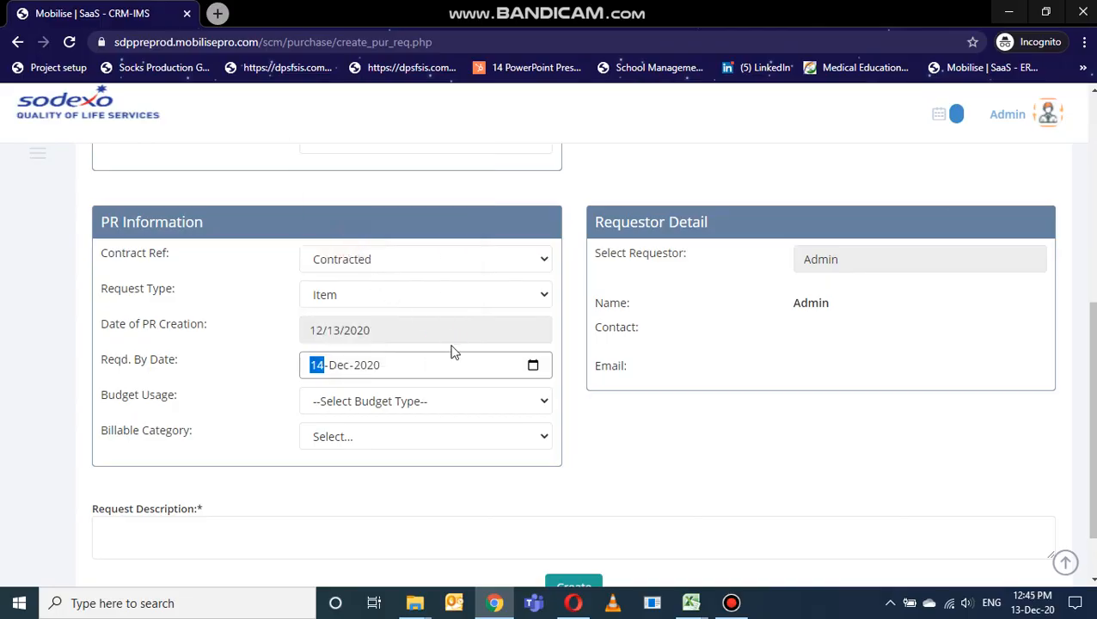
Set the budget usage to Opex and the billable category to Regular.
{"action": "left_click", "coordinate": [430, 401]}
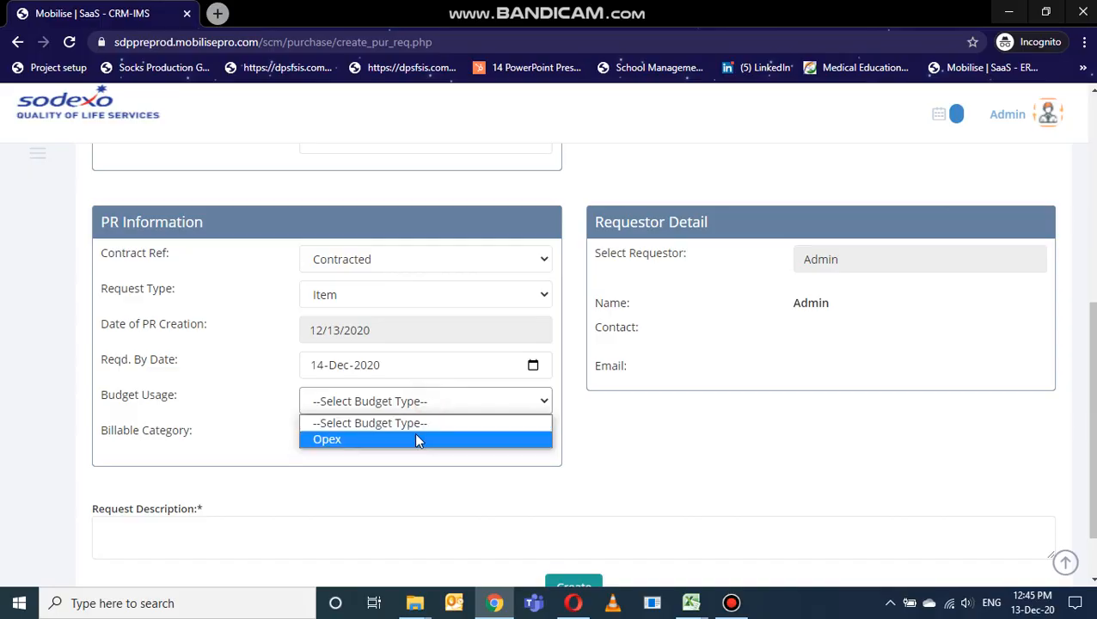
{"action": "left_click", "coordinate": [416, 439]}
{"action": "left_click", "coordinate": [417, 439]}
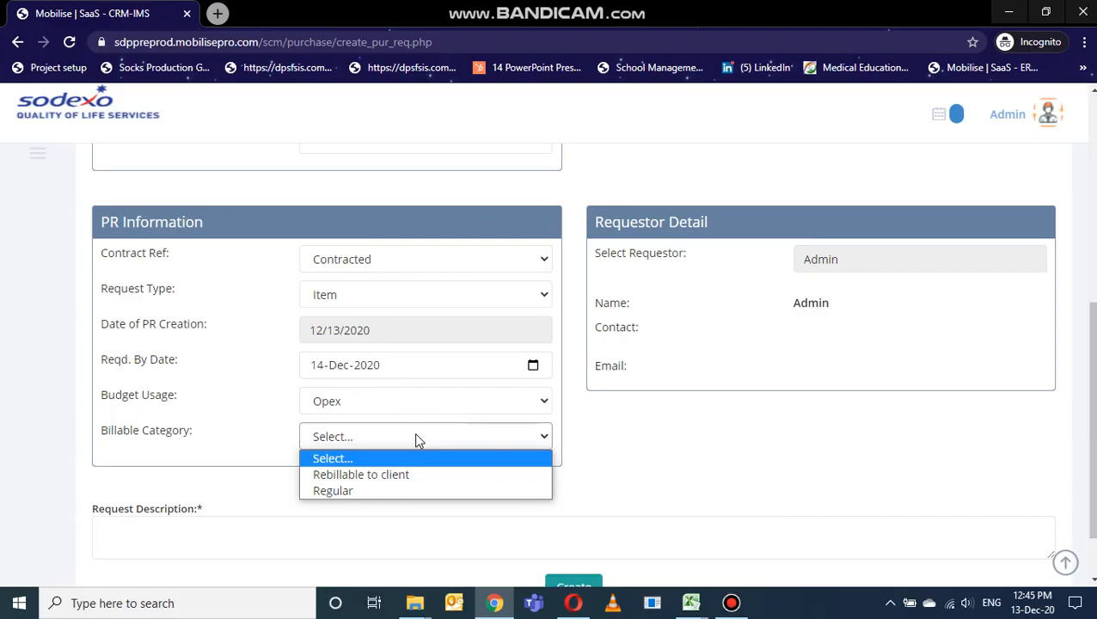
{"action": "left_click", "coordinate": [402, 496]}
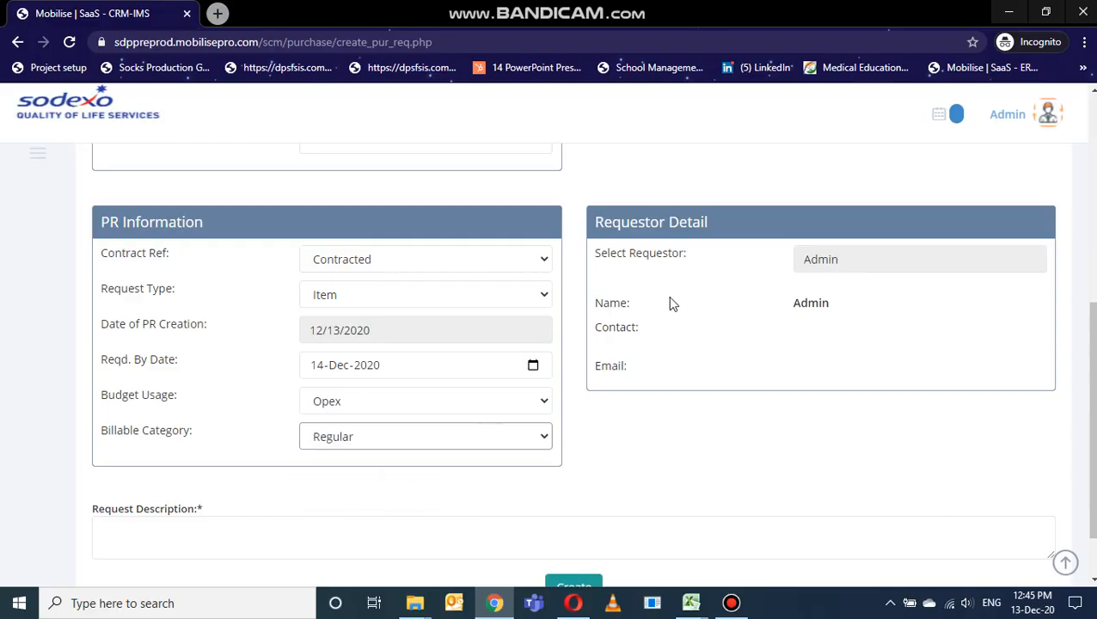
Compare the signed-in account with the name shown in the Requestor Detail section.
{"action": "scroll", "coordinate": [669, 289], "scroll_direction": "up", "scroll_amount": 3}
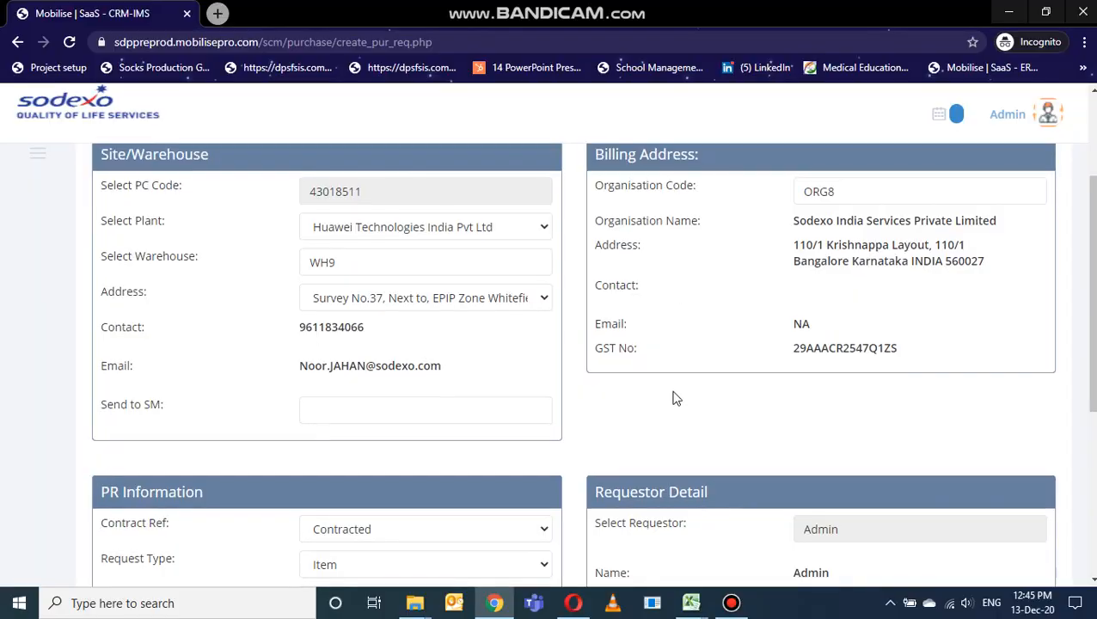
{"action": "scroll", "coordinate": [674, 397], "scroll_direction": "down", "scroll_amount": 2}
{"action": "left_click", "coordinate": [1017, 113]}
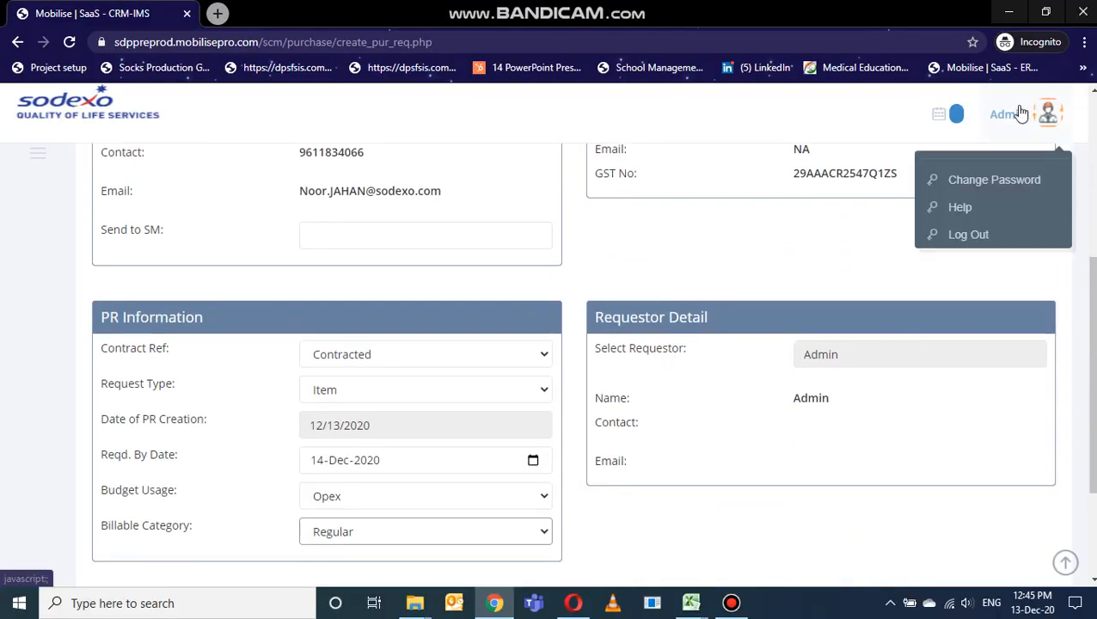
{"action": "left_click", "coordinate": [834, 388]}
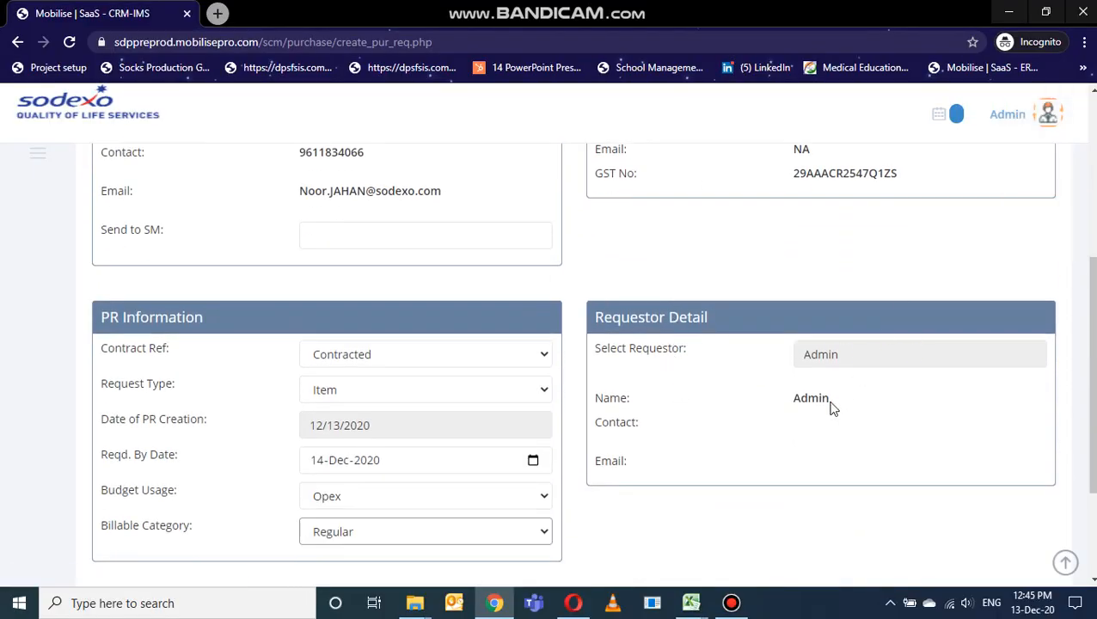
Enter "Housekeeping mterial" as the request description.
{"action": "scroll", "coordinate": [832, 409], "scroll_direction": "down", "scroll_amount": 2}
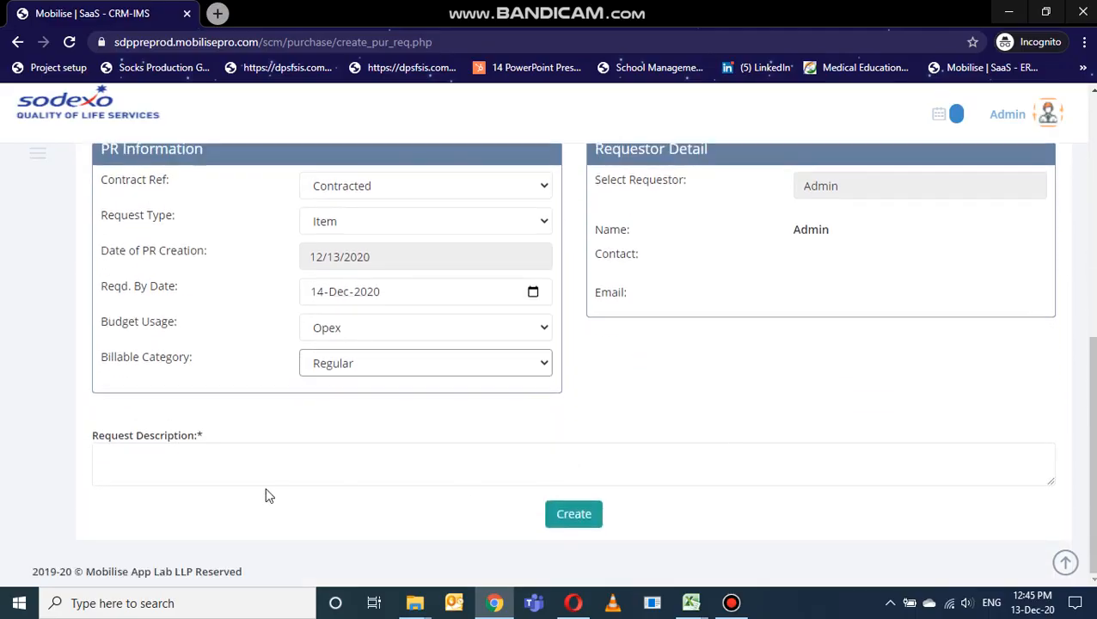
{"action": "left_click", "coordinate": [278, 464]}
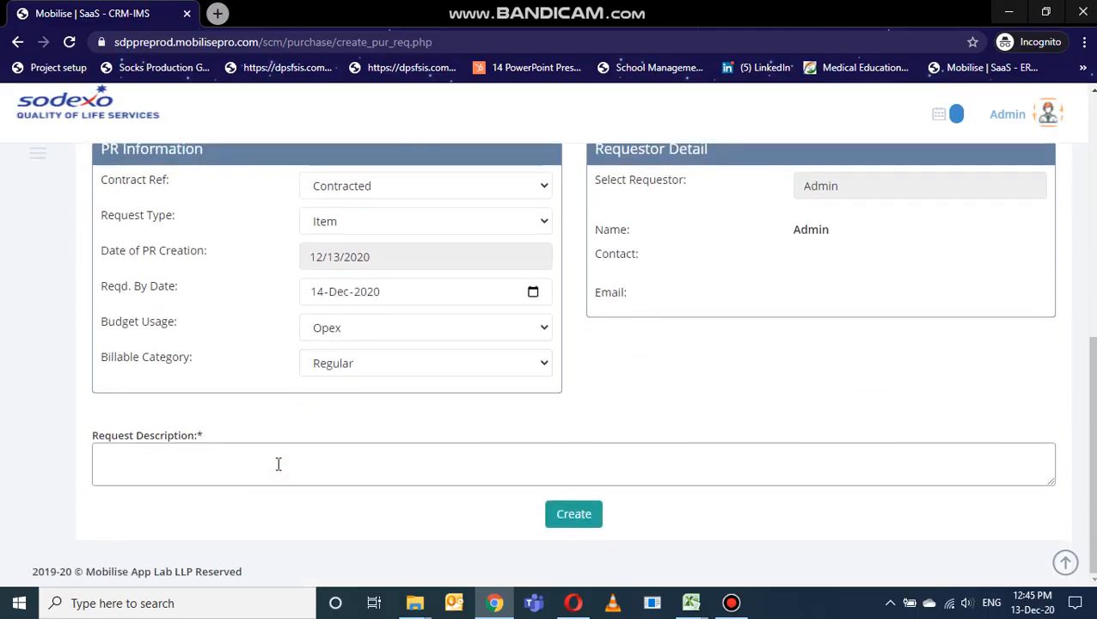
{"action": "type", "text": "House keep"}
{"action": "key", "text": "BackSpace"}
{"action": "key", "text": "BackSpace"}
{"action": "key", "text": "BackSpace"}
{"action": "key", "text": "BackSpace"}
{"action": "key", "text": "BackSpace"}
{"action": "type", "text": "keeping"}
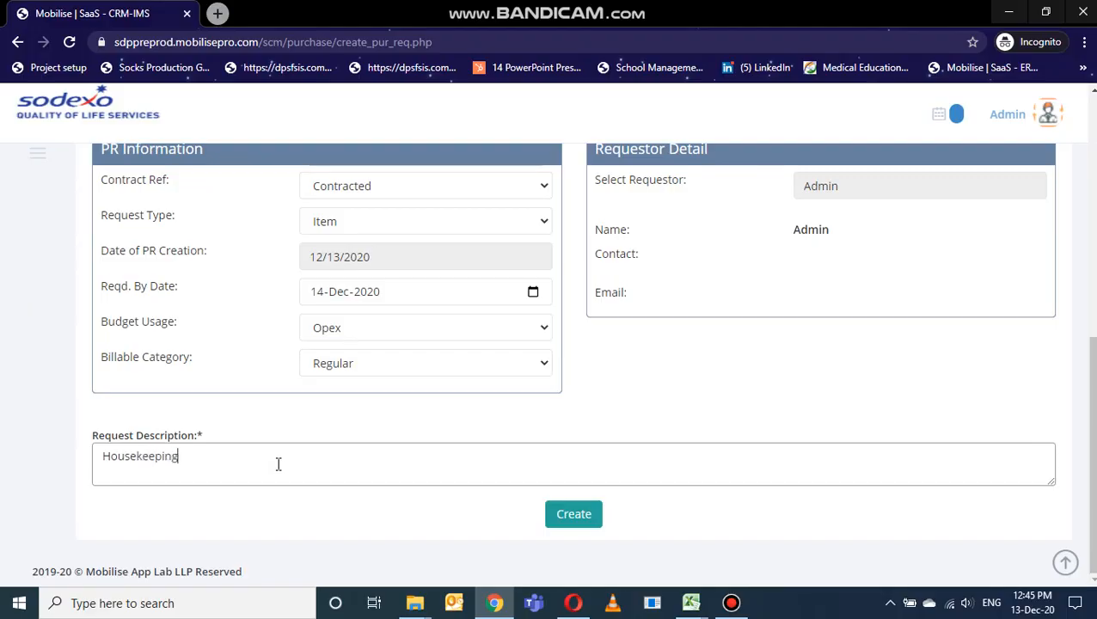
{"action": "type", "text": " mterial"}
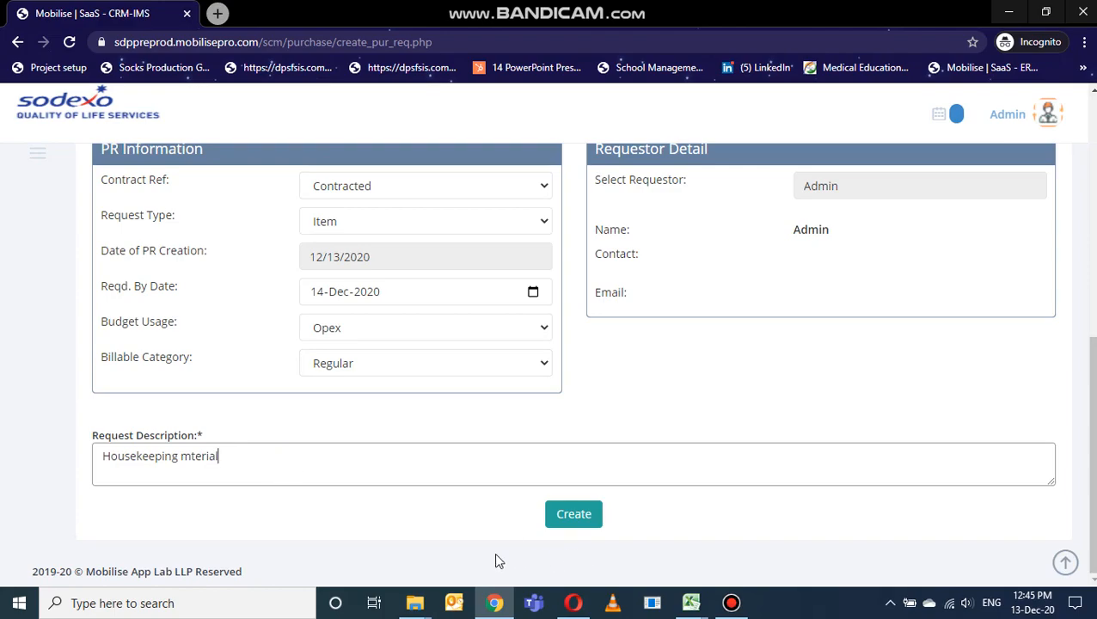
Review the completed PR details and create the purchase request.
{"action": "scroll", "coordinate": [580, 427], "scroll_direction": "up", "scroll_amount": 5}
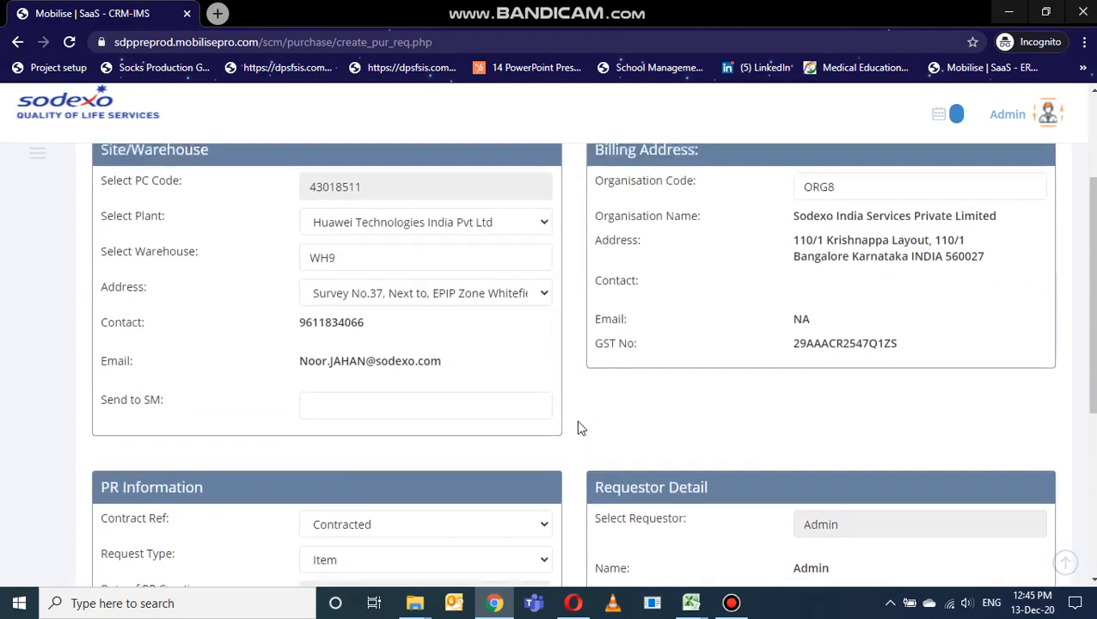
{"action": "scroll", "coordinate": [580, 427], "scroll_direction": "down", "scroll_amount": 2}
{"action": "scroll", "coordinate": [580, 427], "scroll_direction": "down", "scroll_amount": 3}
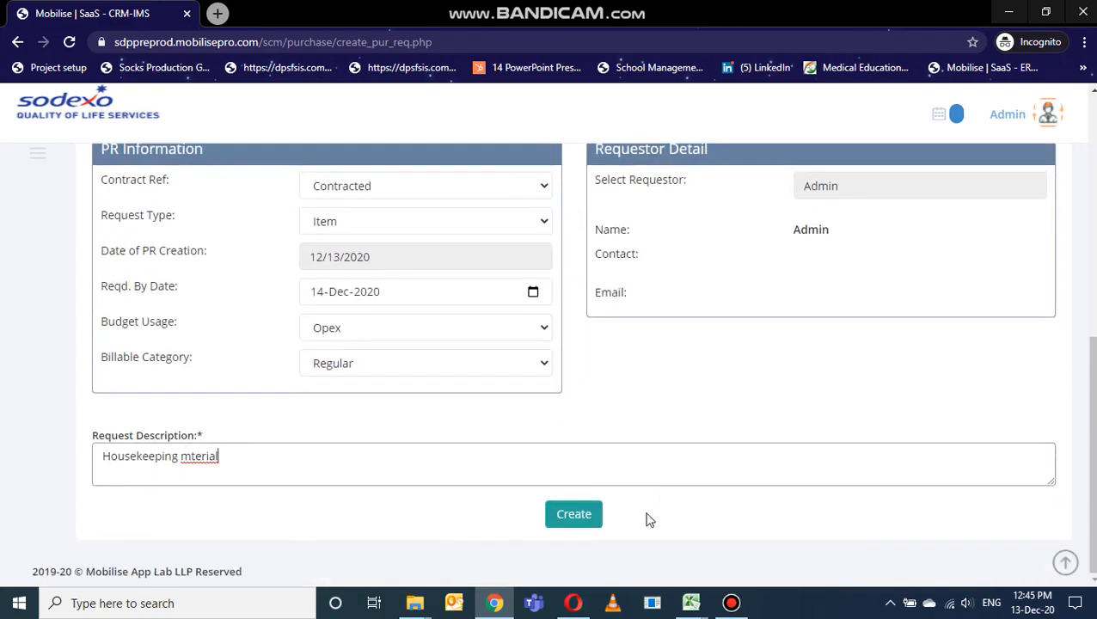
{"action": "left_click", "coordinate": [593, 525]}
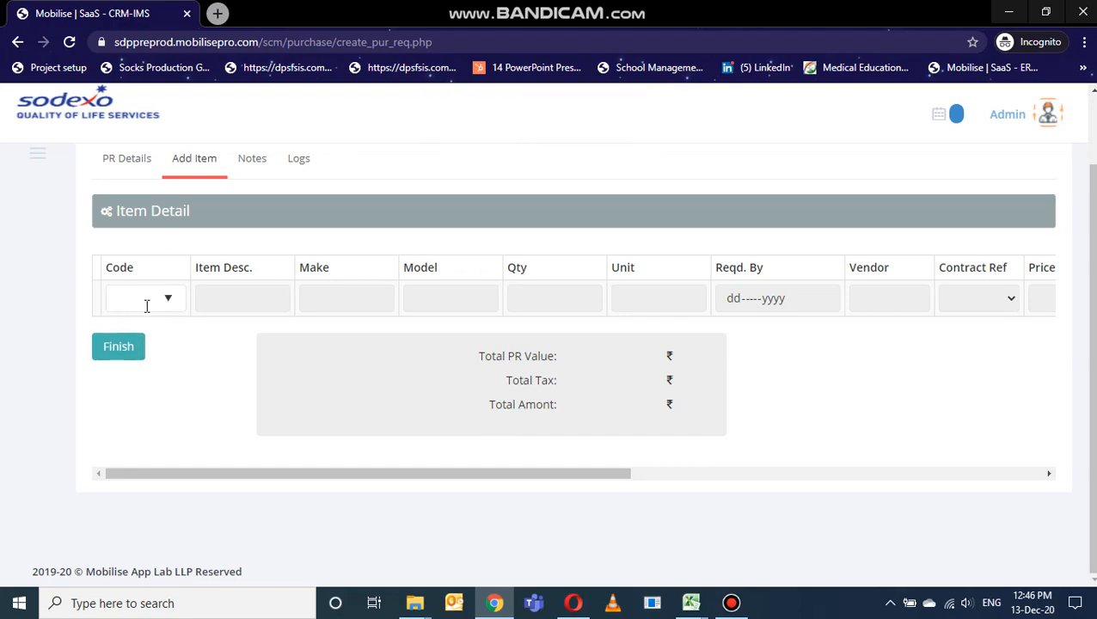
Choose IT0033 Hk Sponge as the code of the first item.
{"action": "left_click", "coordinate": [146, 306]}
{"action": "left_click", "coordinate": [146, 307]}
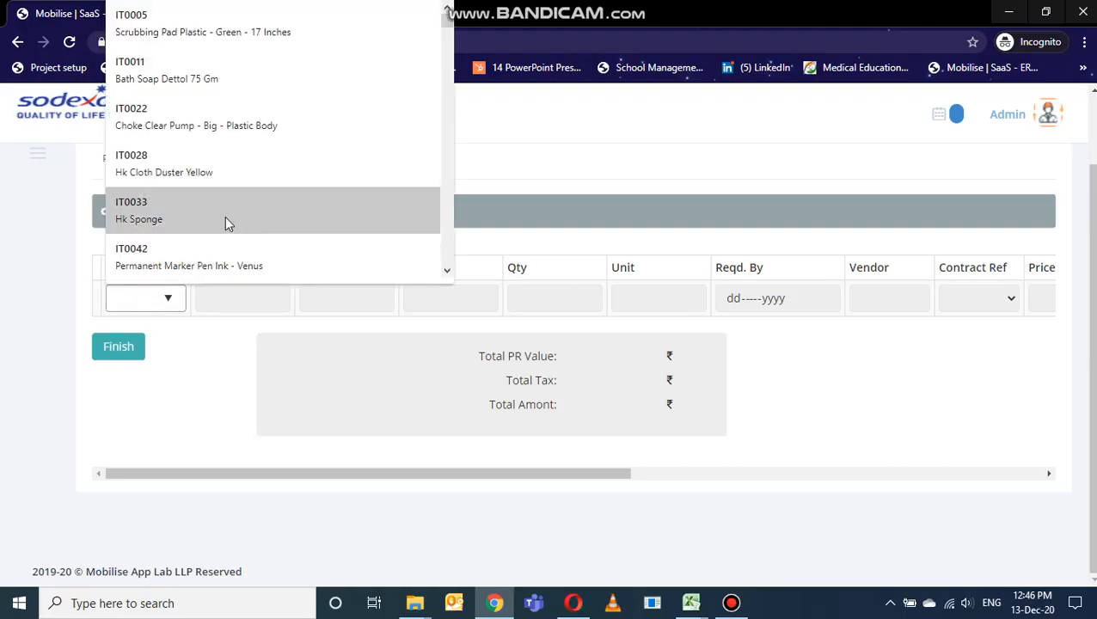
{"action": "scroll", "coordinate": [224, 216], "scroll_direction": "down", "scroll_amount": 1}
{"action": "left_click", "coordinate": [199, 180]}
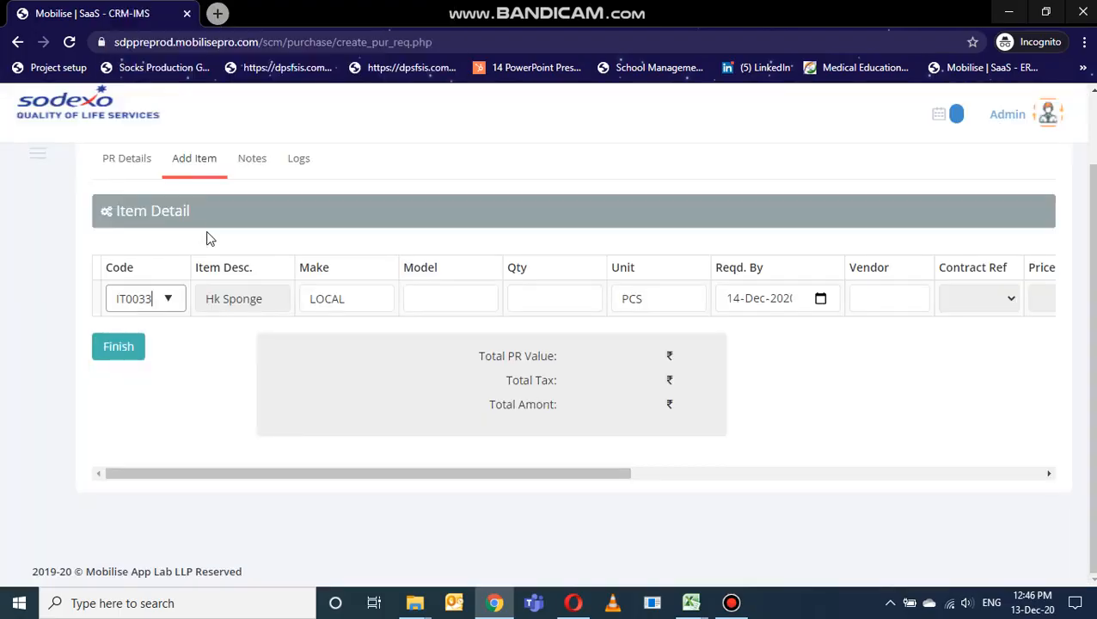
Clear the first item's code and look it up again by entering IT0033.
{"action": "left_click", "coordinate": [168, 303]}
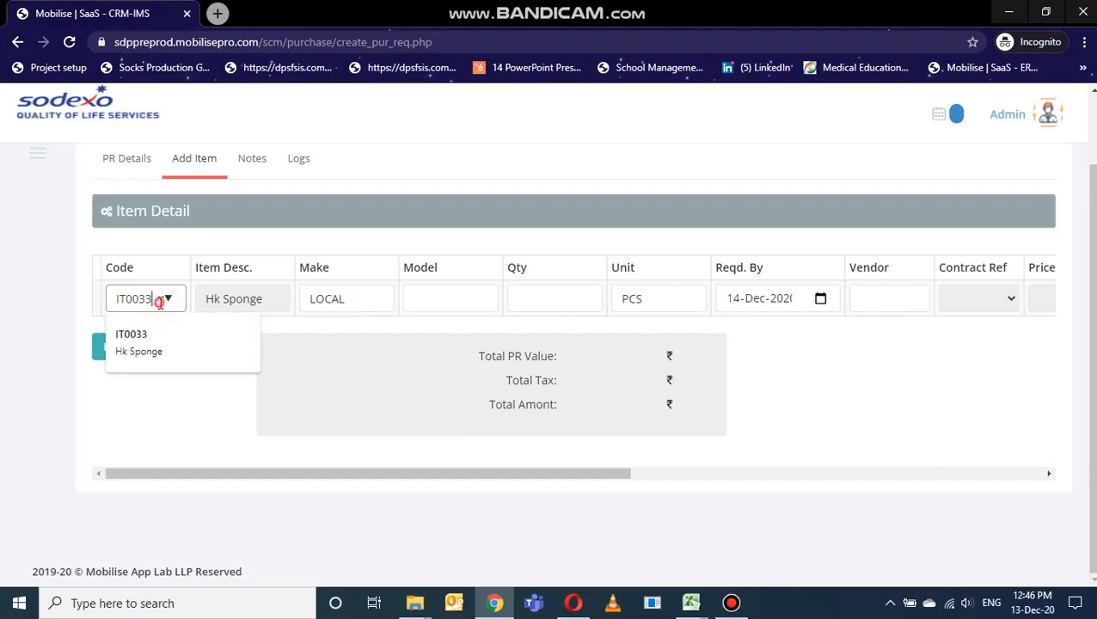
{"action": "key", "text": "BackSpace"}
{"action": "key", "text": "BackSpace"}
{"action": "key", "text": "BackSpace"}
{"action": "key", "text": "BackSpace"}
{"action": "key", "text": "BackSpace"}
{"action": "key", "text": "BackSpace"}
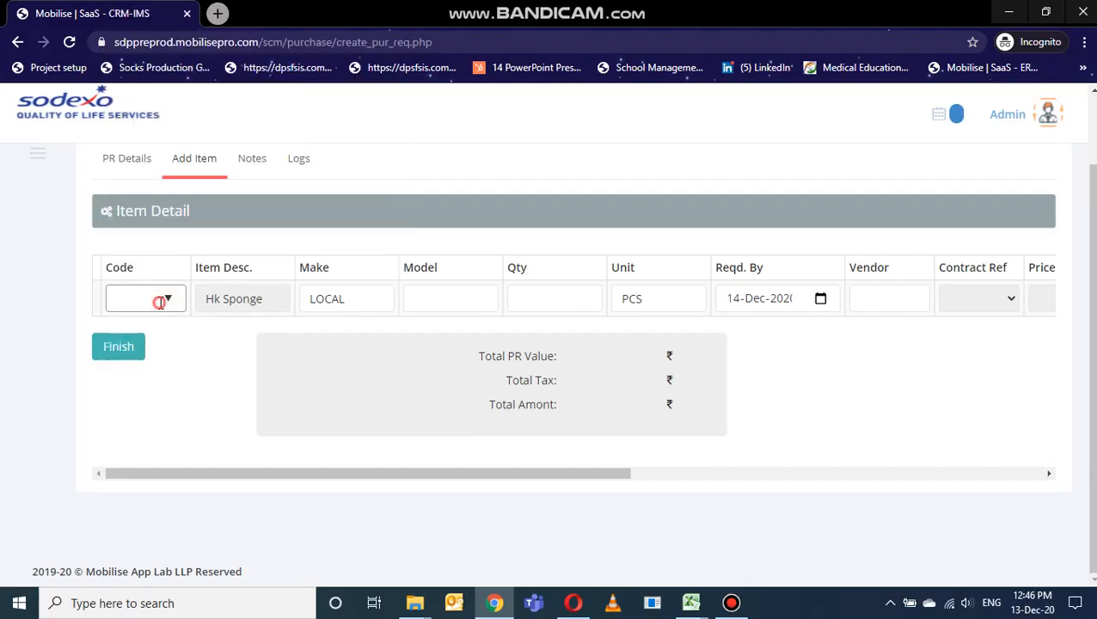
{"action": "left_click", "coordinate": [160, 303]}
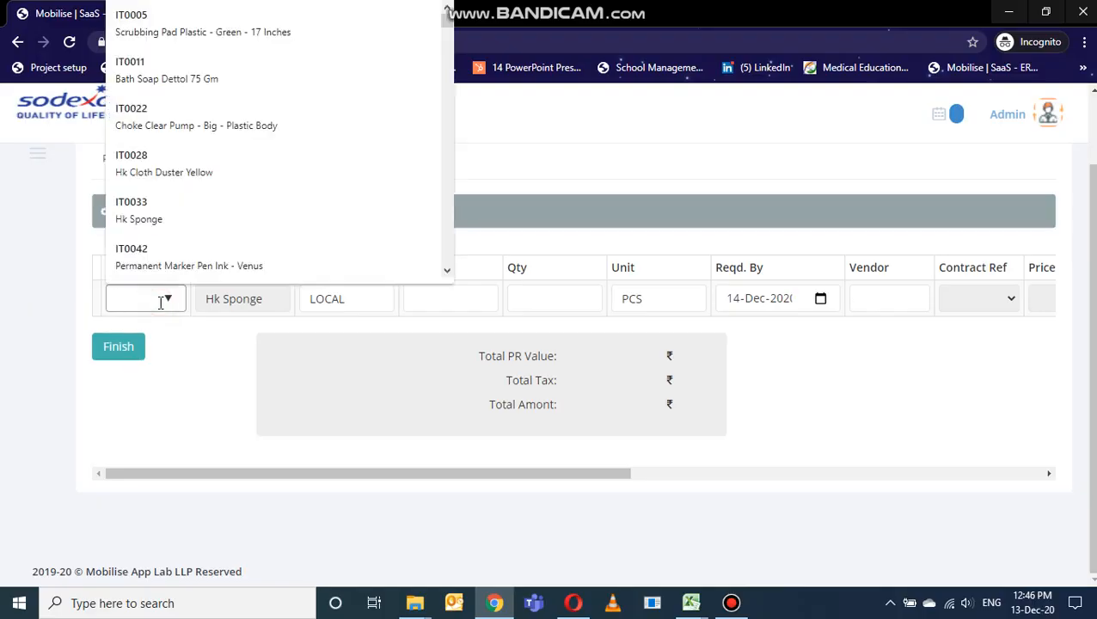
{"action": "type", "text": "IT0033"}
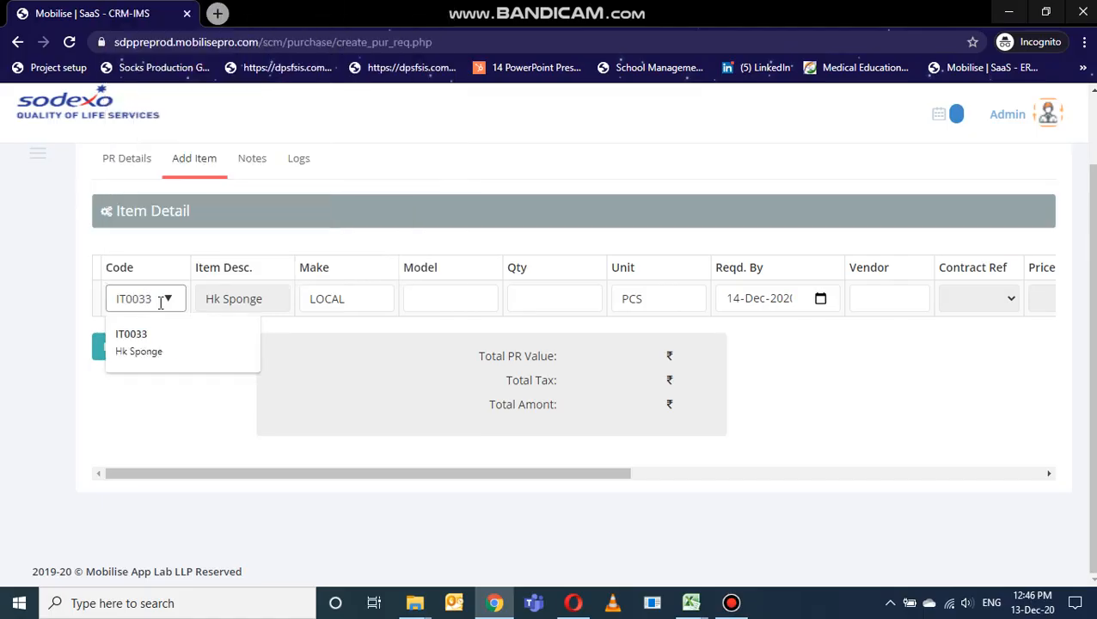
{"action": "left_click", "coordinate": [161, 303]}
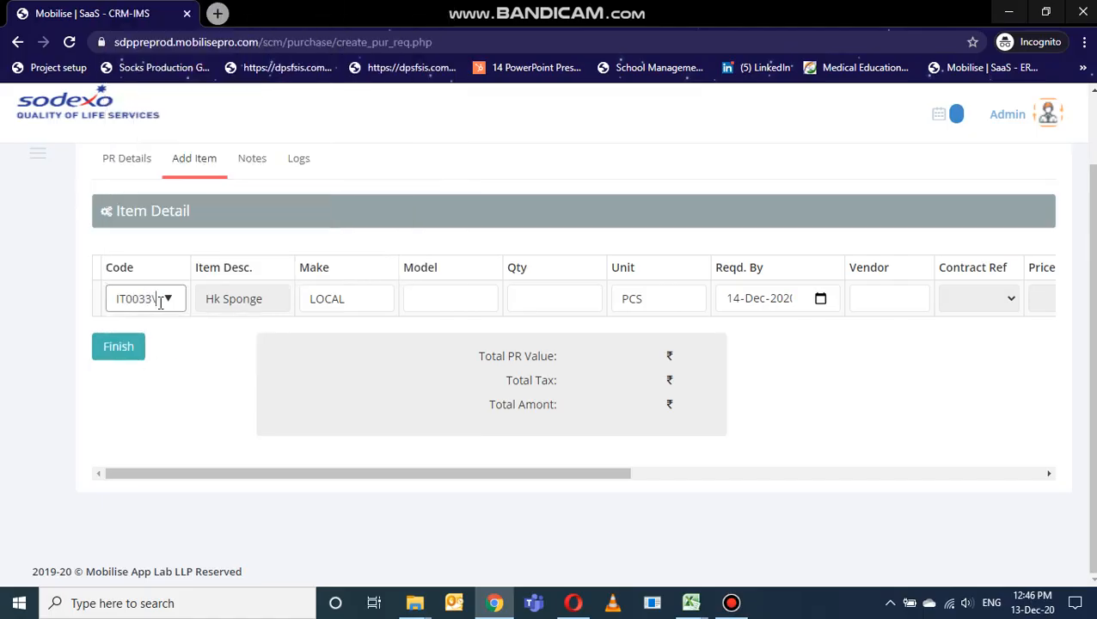
Replace the first item's code by searching for "Sponge" and selecting IT0033 Hk Sponge.
{"action": "left_click", "coordinate": [160, 303]}
{"action": "key", "text": "BackSpace"}
{"action": "key", "text": "BackSpace"}
{"action": "key", "text": "BackSpace"}
{"action": "key", "text": "BackSpace"}
{"action": "key", "text": "BackSpace"}
{"action": "key", "text": "BackSpace"}
{"action": "type", "text": "Sponge"}
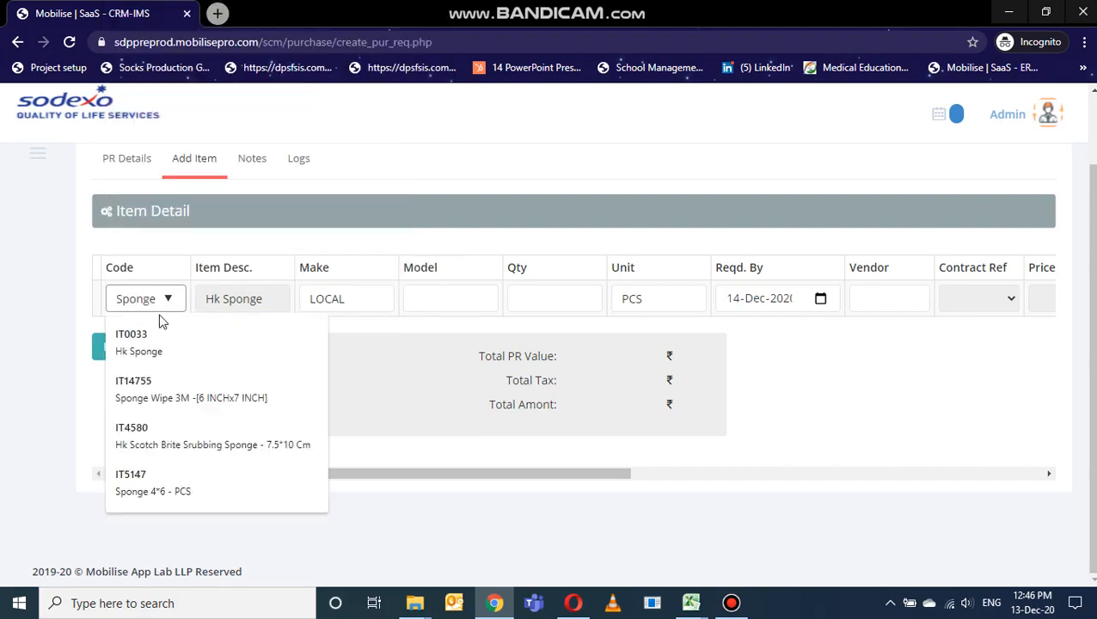
{"action": "left_click", "coordinate": [202, 358]}
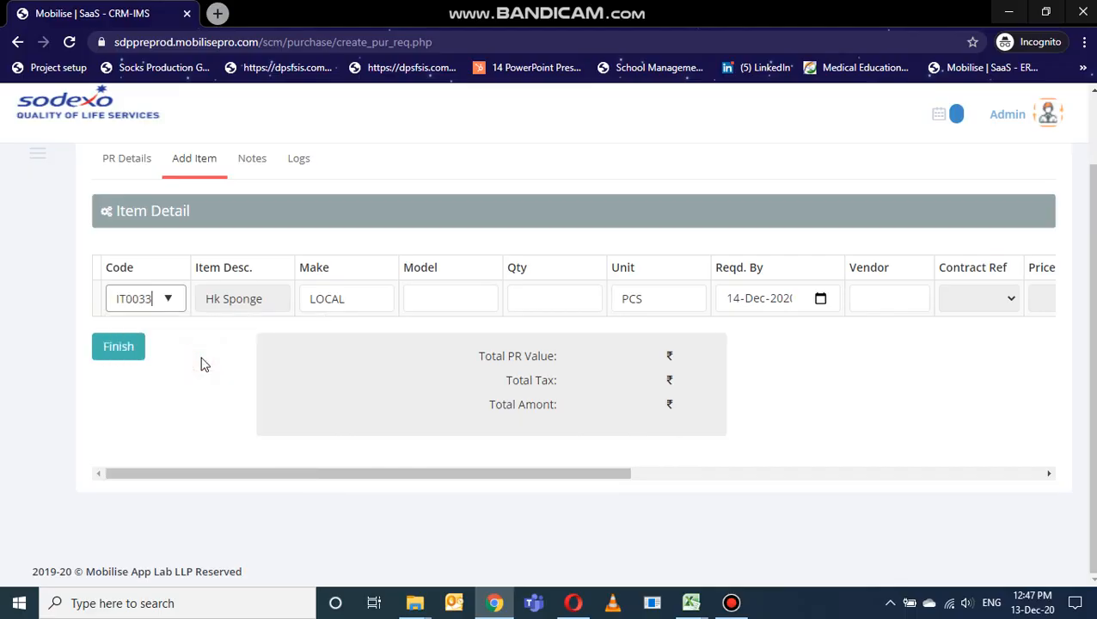
{"action": "left_click", "coordinate": [201, 362]}
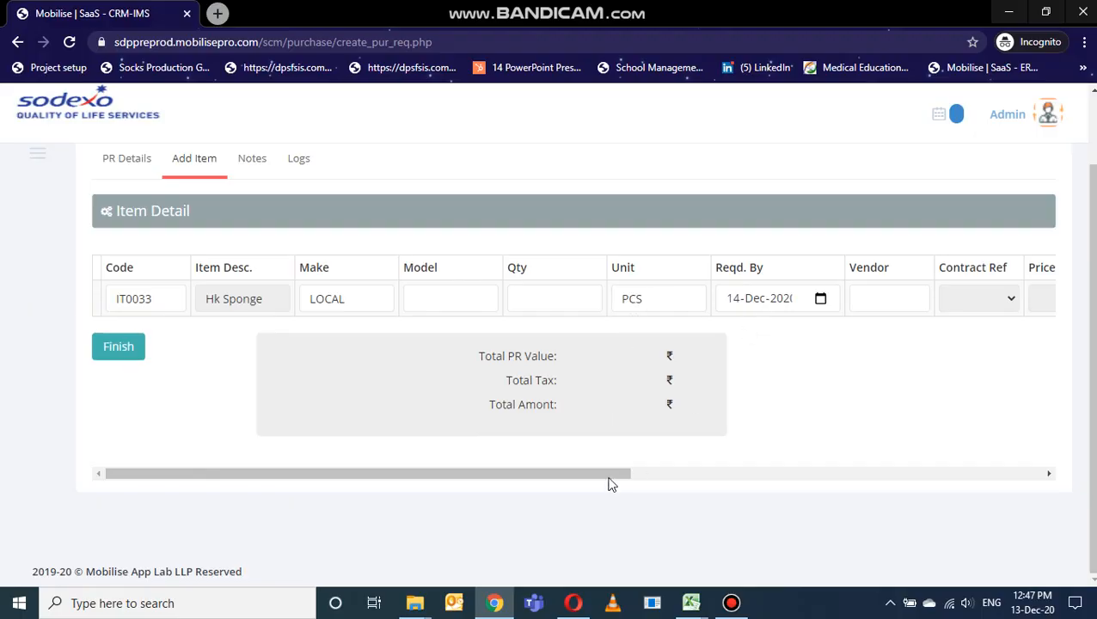
Set the Hk Sponge quantity to 12.
{"action": "left_click_drag", "start_coordinate": [607, 477], "coordinate": [848, 482]}
{"action": "left_click_drag", "start_coordinate": [769, 487], "coordinate": [315, 475]}
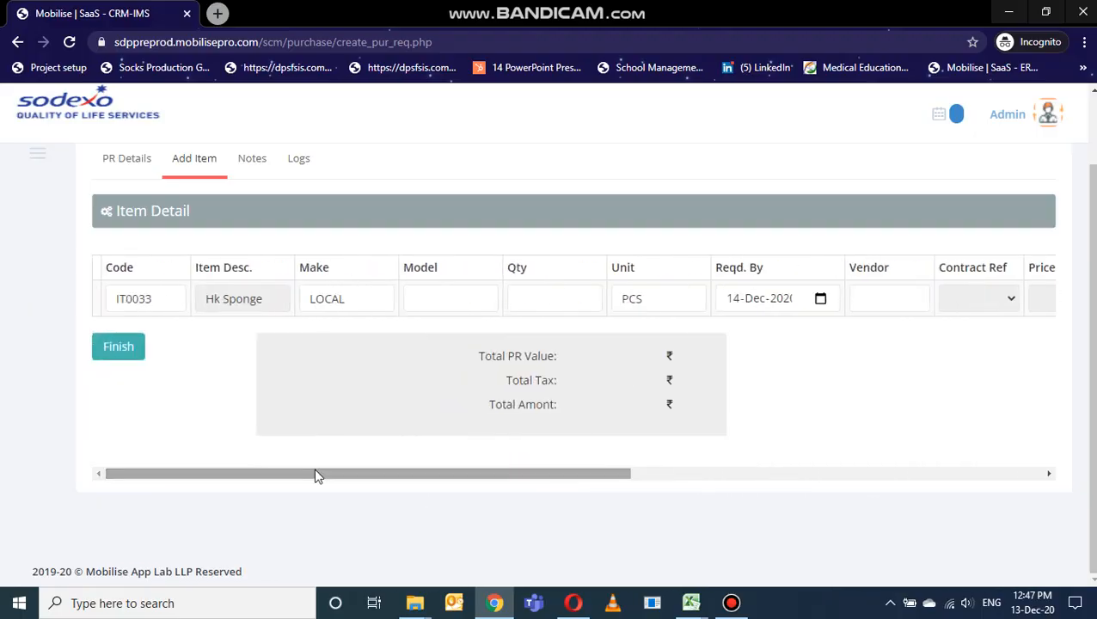
{"action": "left_click", "coordinate": [534, 293]}
{"action": "type", "text": "12"}
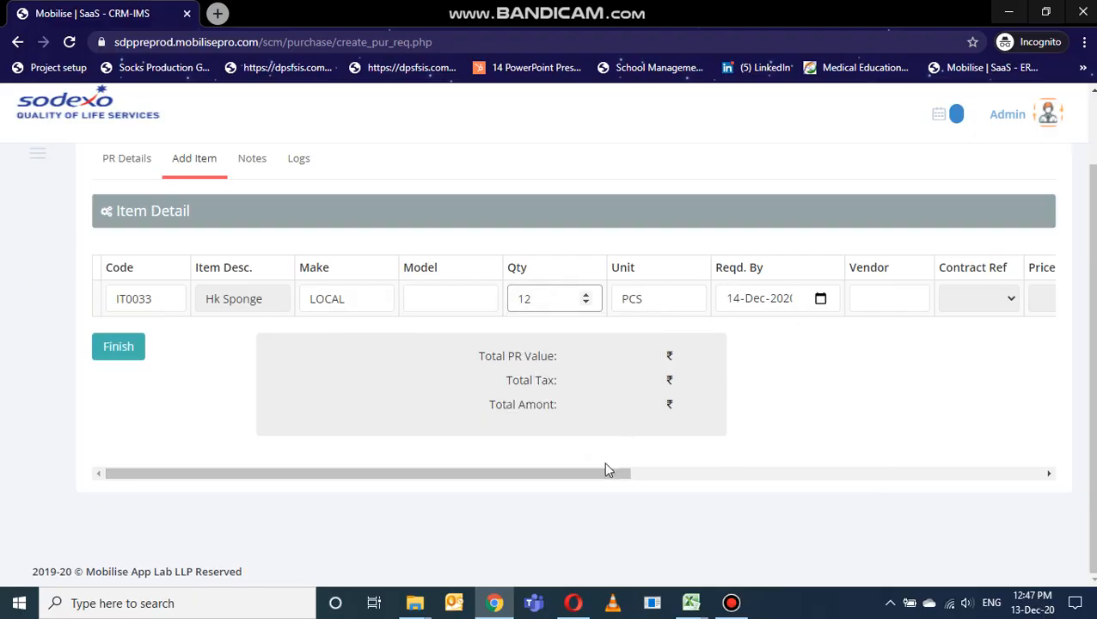
Assign vendor VC5587 Innova Marketing Group and contract reference SFMS/SES/KA/20-21/2065 to the Hk Sponge item.
{"action": "left_click_drag", "start_coordinate": [603, 475], "coordinate": [730, 469]}
{"action": "left_click", "coordinate": [660, 298]}
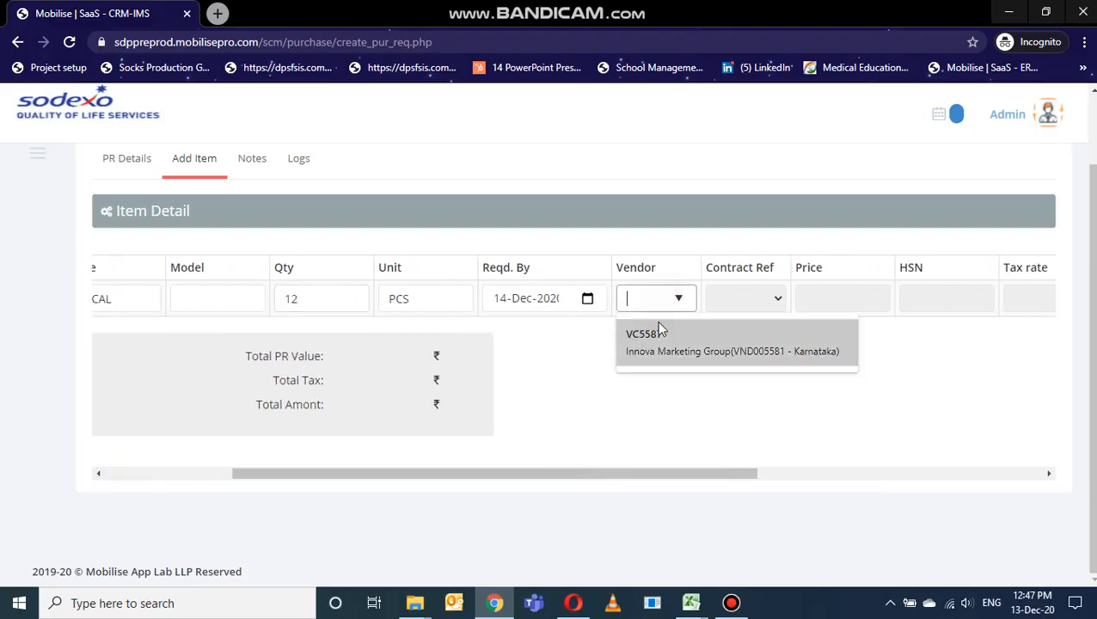
{"action": "left_click", "coordinate": [656, 327]}
{"action": "left_click", "coordinate": [773, 310]}
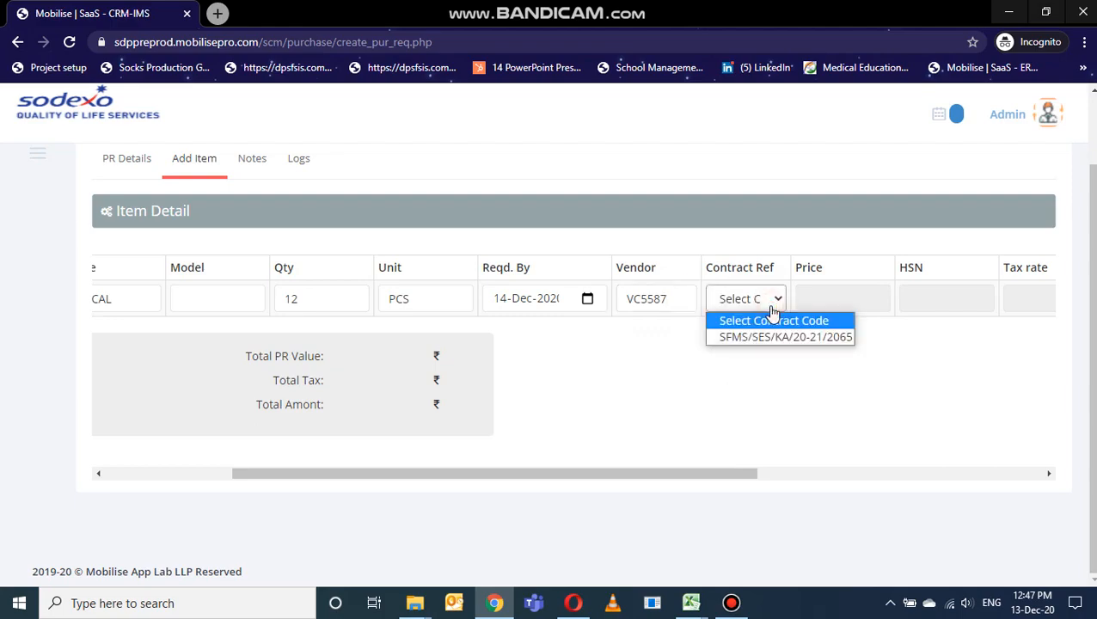
{"action": "left_click", "coordinate": [783, 337]}
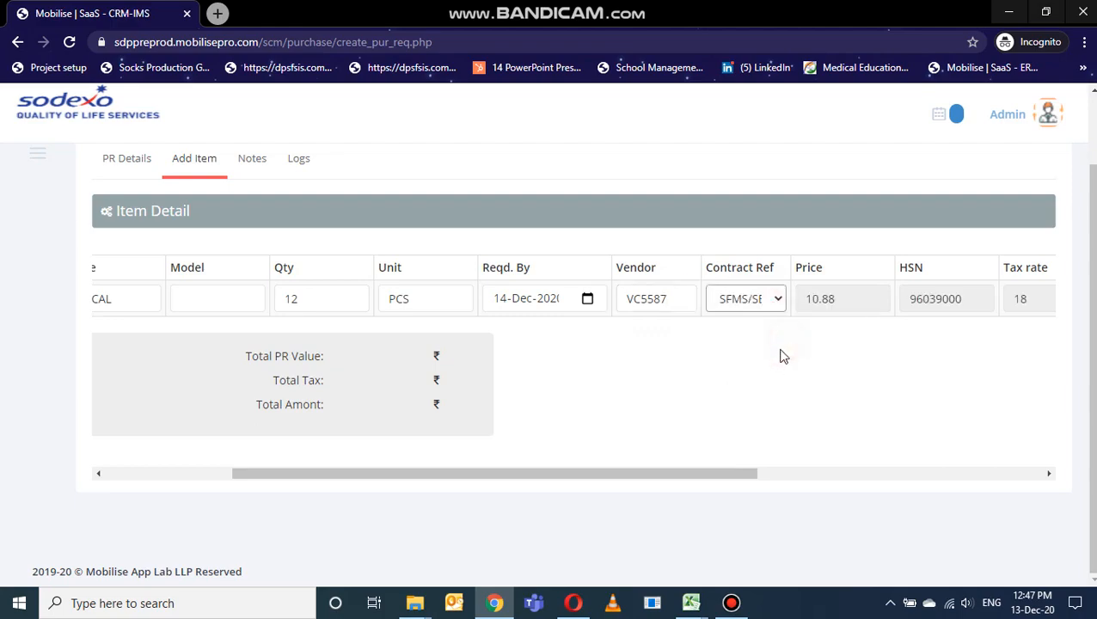
Enter "testing" as the Hk Sponge remark and save the item line.
{"action": "left_click_drag", "start_coordinate": [727, 474], "coordinate": [837, 476]}
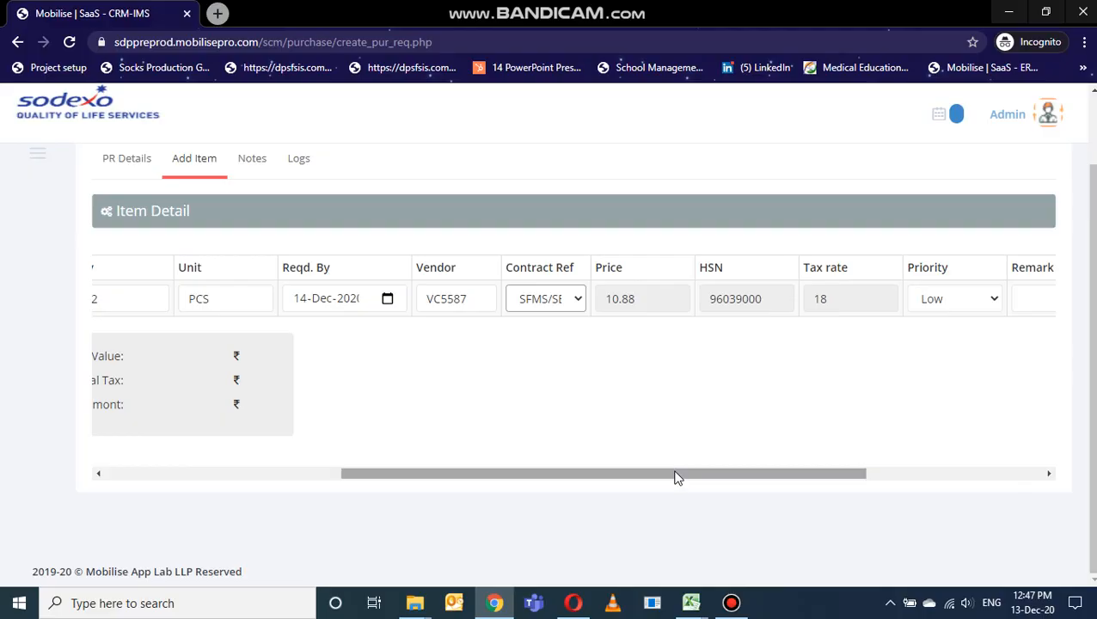
{"action": "left_click_drag", "start_coordinate": [676, 477], "coordinate": [832, 480]}
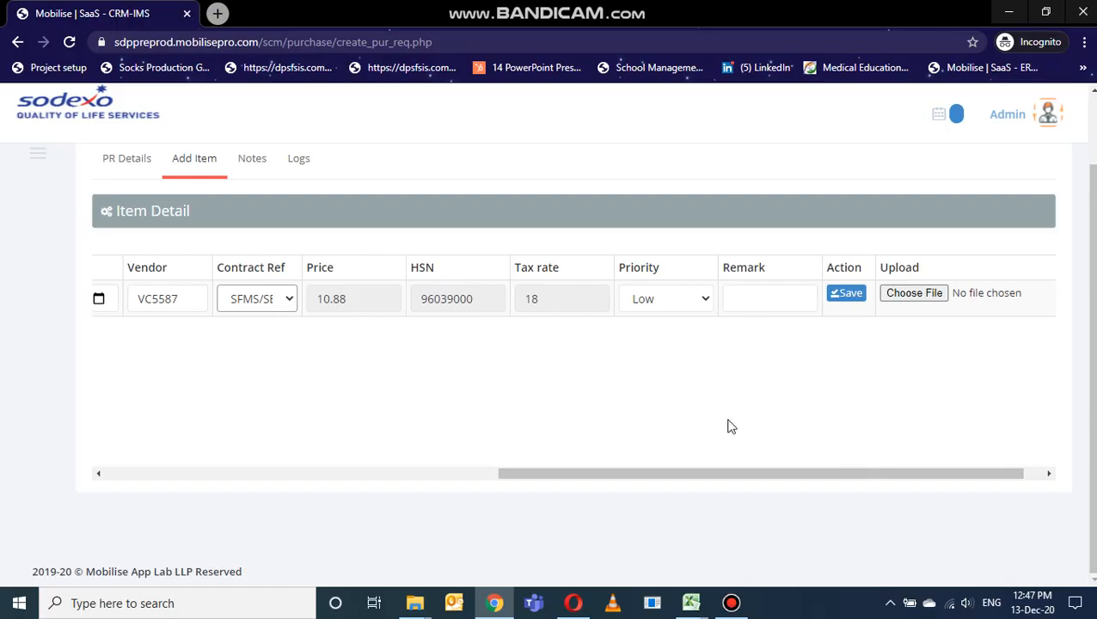
{"action": "left_click_drag", "start_coordinate": [684, 478], "coordinate": [779, 459]}
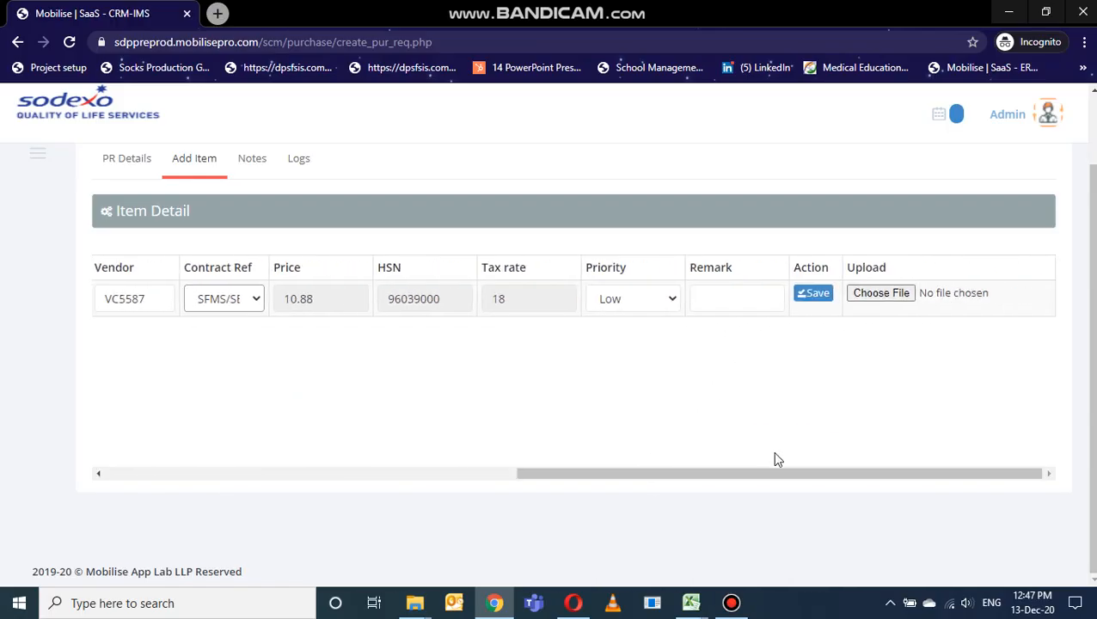
{"action": "left_click", "coordinate": [735, 307]}
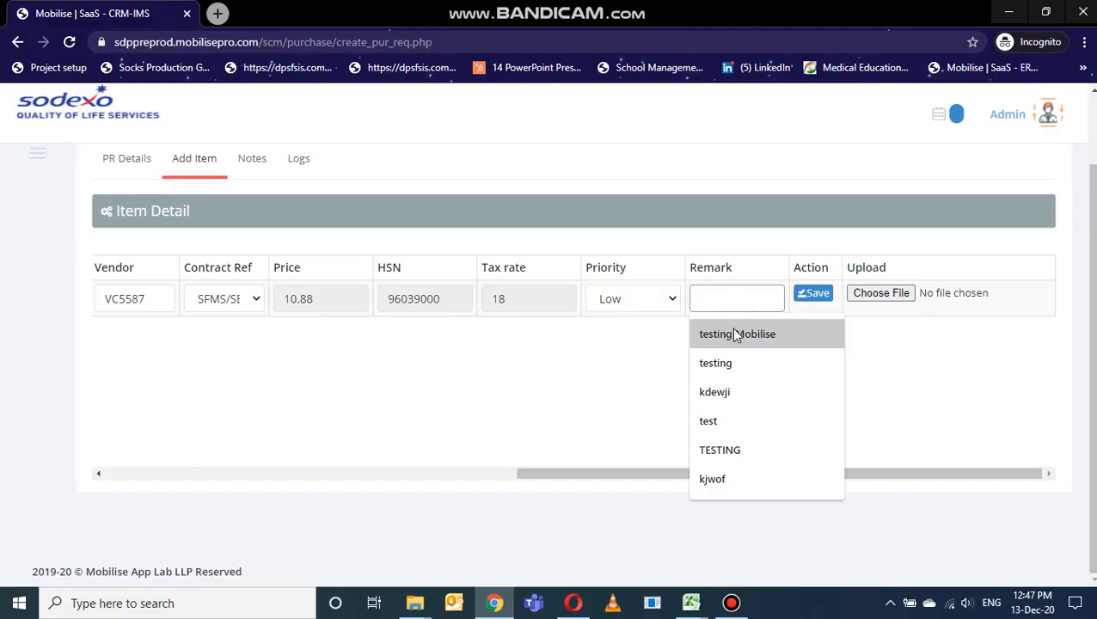
{"action": "left_click", "coordinate": [732, 362]}
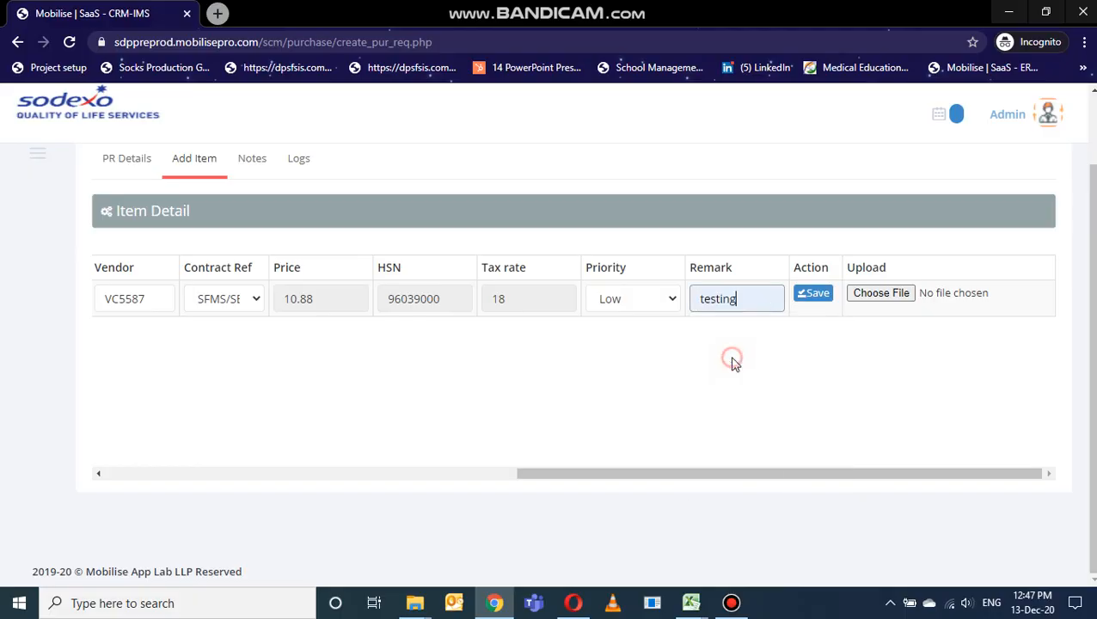
{"action": "left_click", "coordinate": [811, 296]}
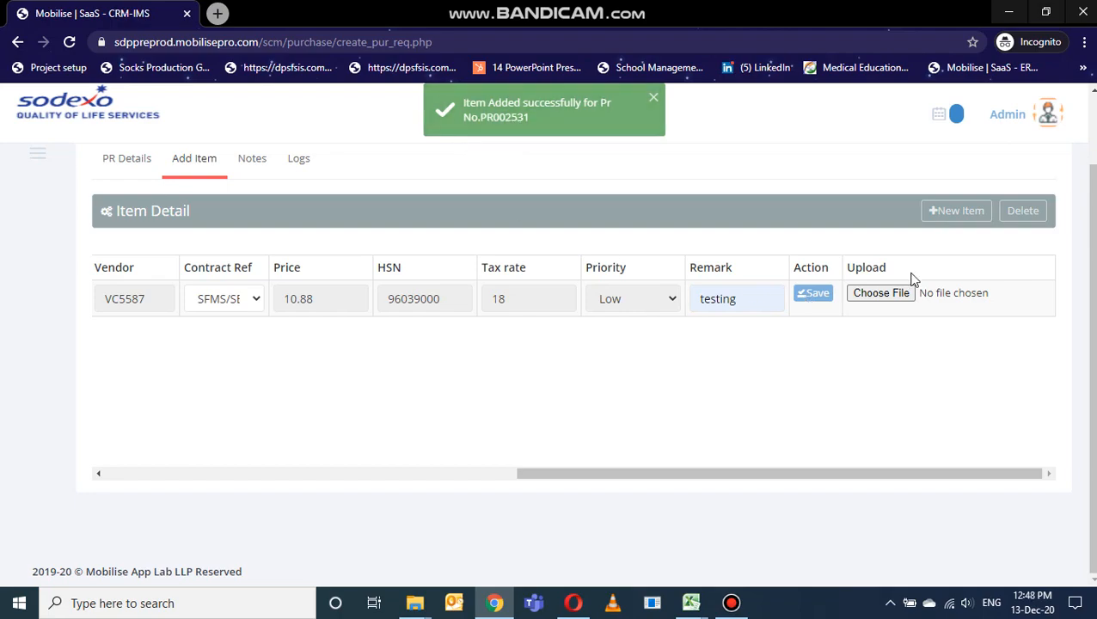
Add a second item line for IT0022 Choke Clear Pump with a quantity of 4.
{"action": "left_click", "coordinate": [956, 219]}
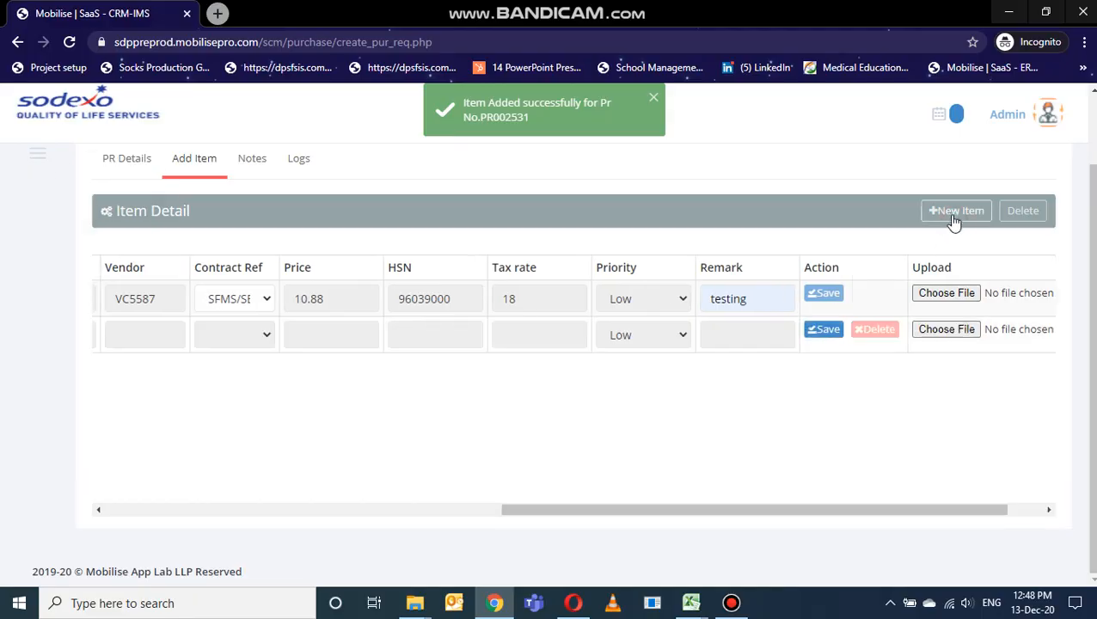
{"action": "left_click_drag", "start_coordinate": [902, 507], "coordinate": [232, 483]}
{"action": "left_click", "coordinate": [158, 325]}
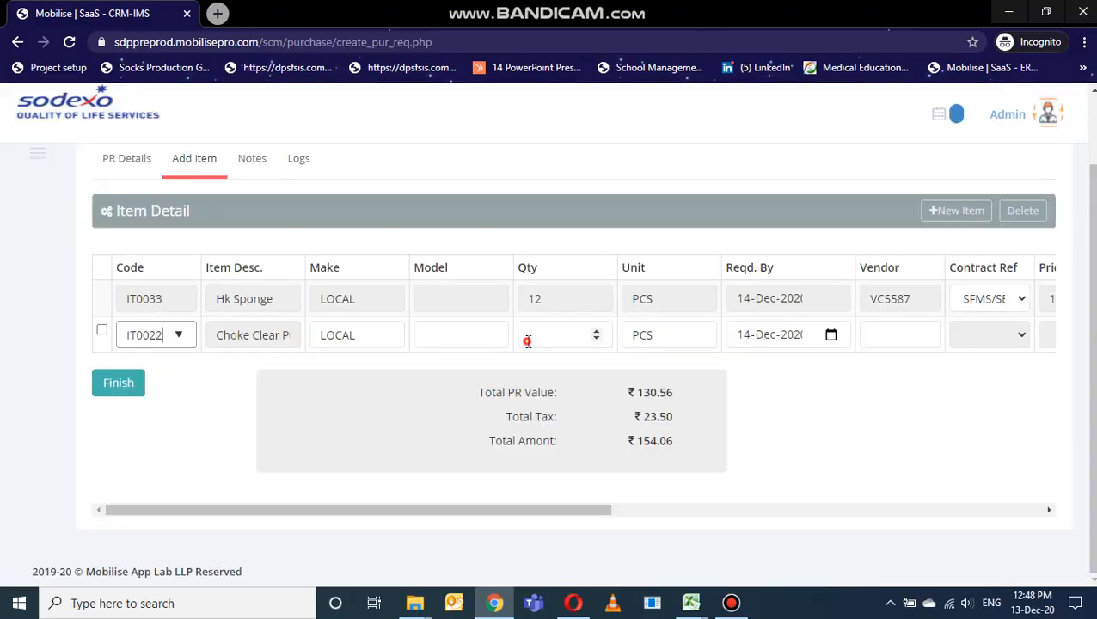
{"action": "left_click", "coordinate": [528, 335]}
{"action": "type", "text": "4"}
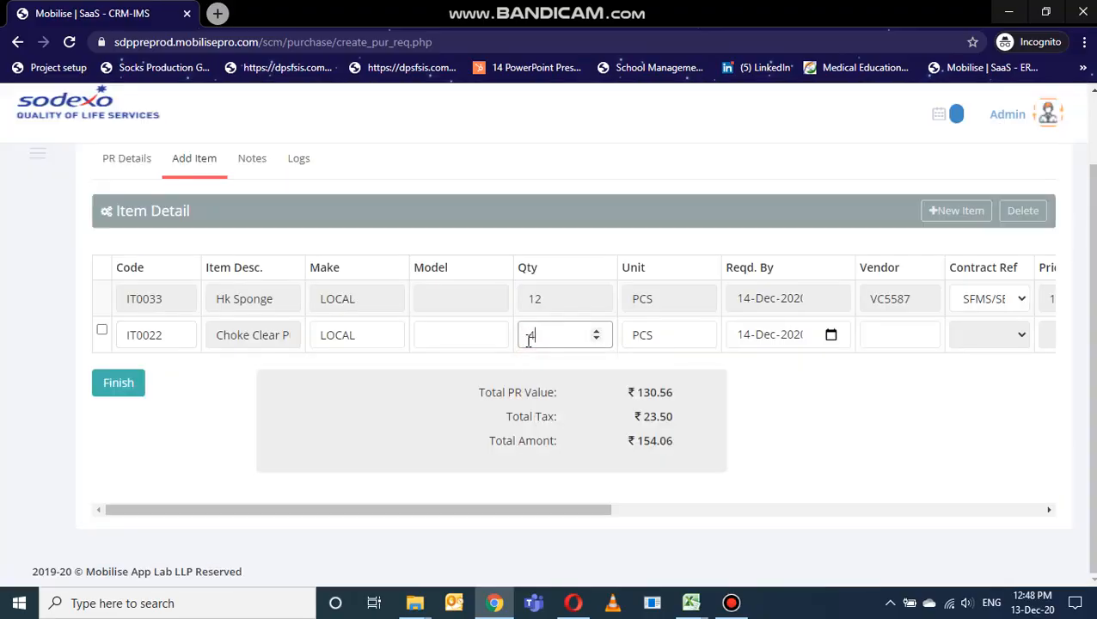
Assign vendor VC5587 and its SFMS contract reference to the Choke Clear Pump item.
{"action": "left_click", "coordinate": [868, 335]}
{"action": "left_click", "coordinate": [878, 378]}
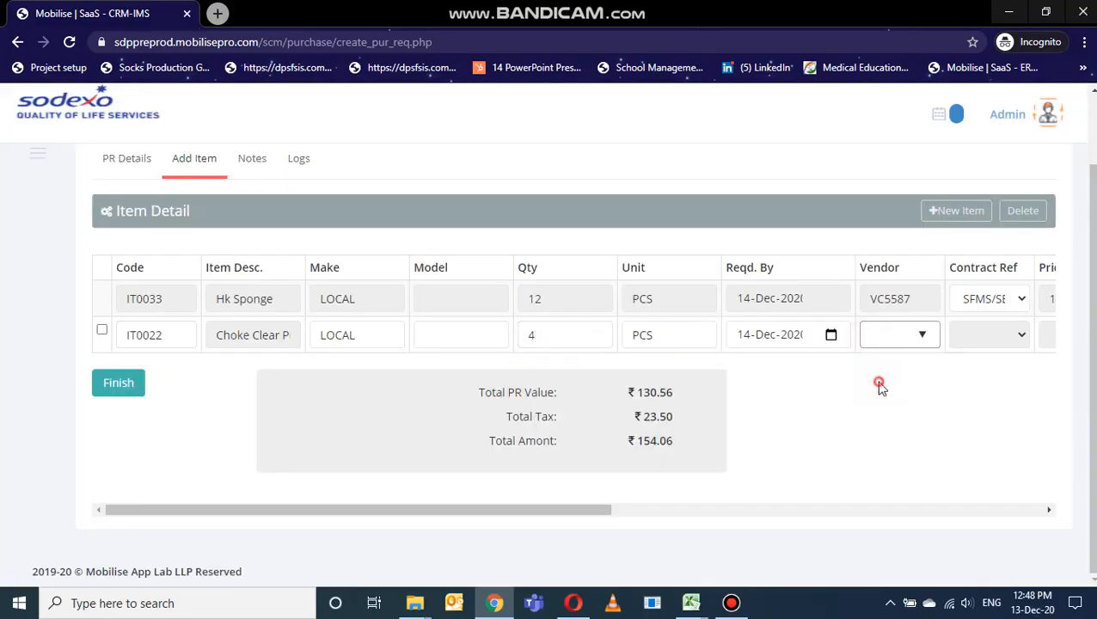
{"action": "left_click_drag", "start_coordinate": [578, 509], "coordinate": [829, 509]}
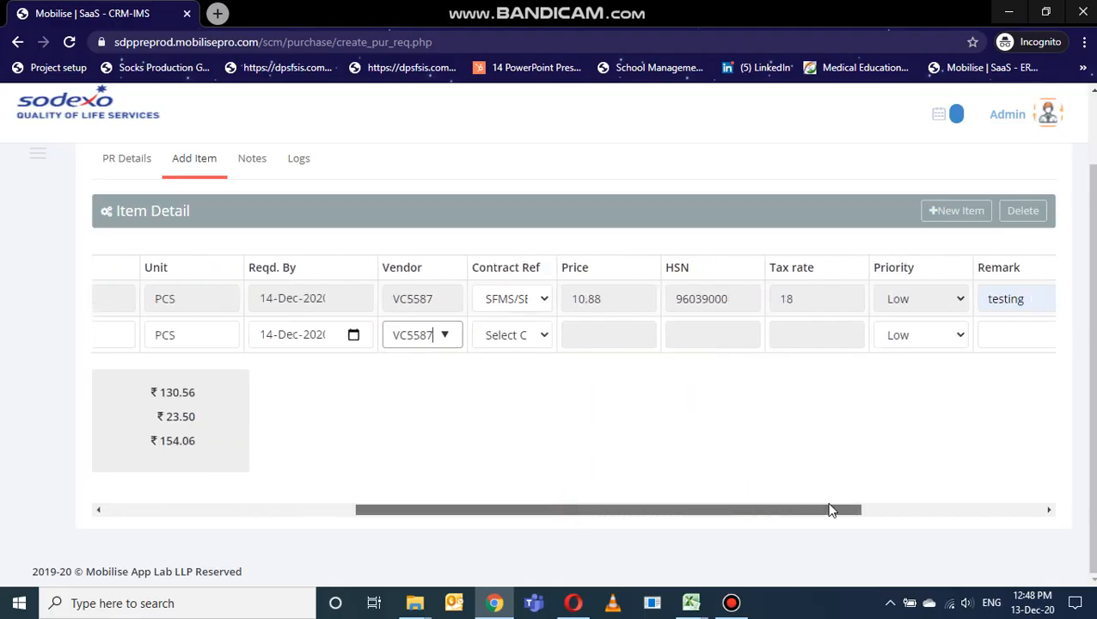
{"action": "left_click", "coordinate": [508, 334]}
{"action": "left_click", "coordinate": [516, 372]}
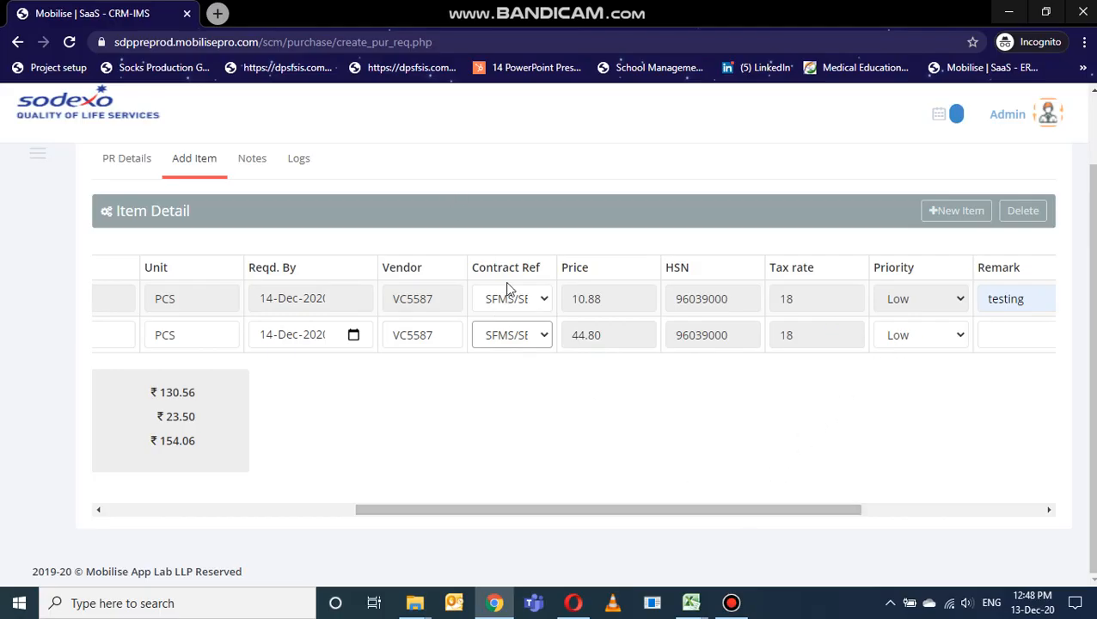
Enter "test" as the Choke Clear Pump remark and save the item line.
{"action": "left_click_drag", "start_coordinate": [669, 511], "coordinate": [869, 484]}
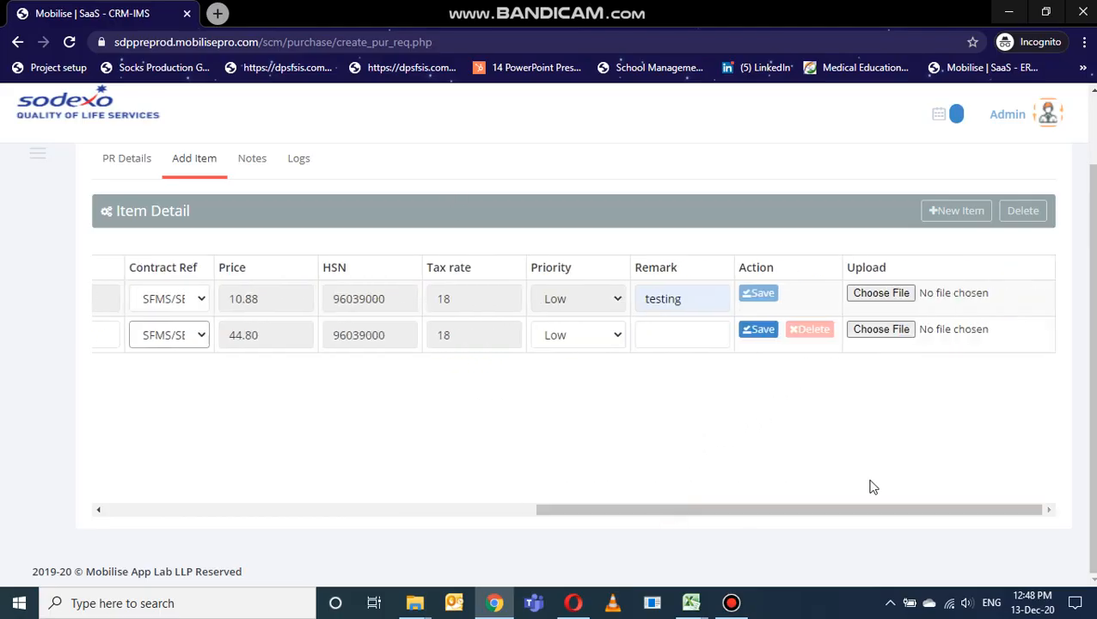
{"action": "left_click", "coordinate": [673, 336]}
{"action": "left_click", "coordinate": [660, 457]}
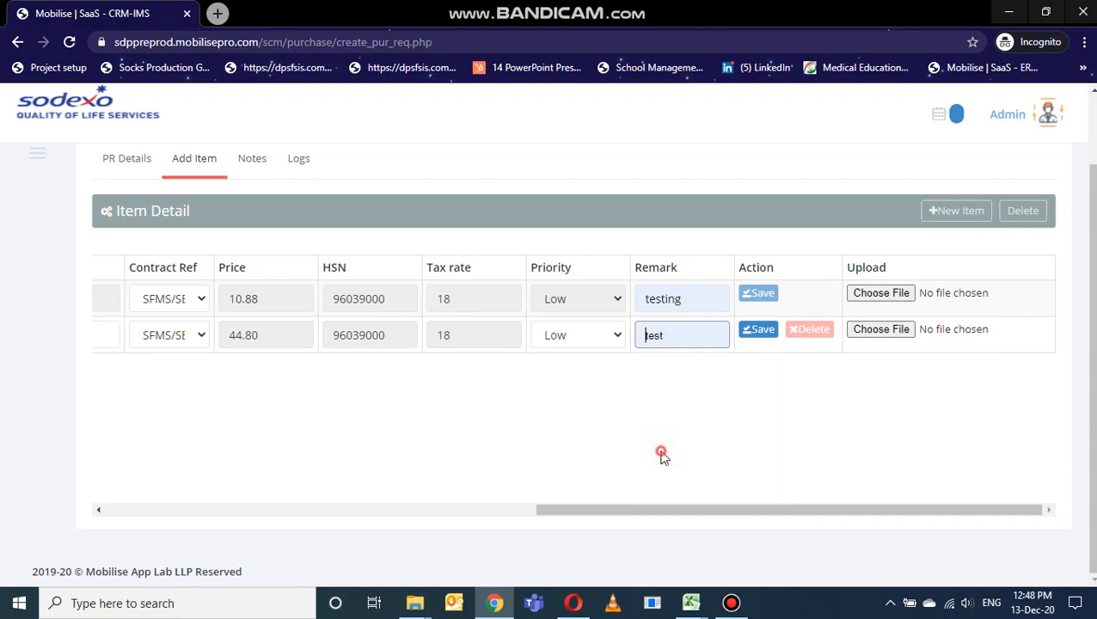
{"action": "left_click", "coordinate": [763, 336]}
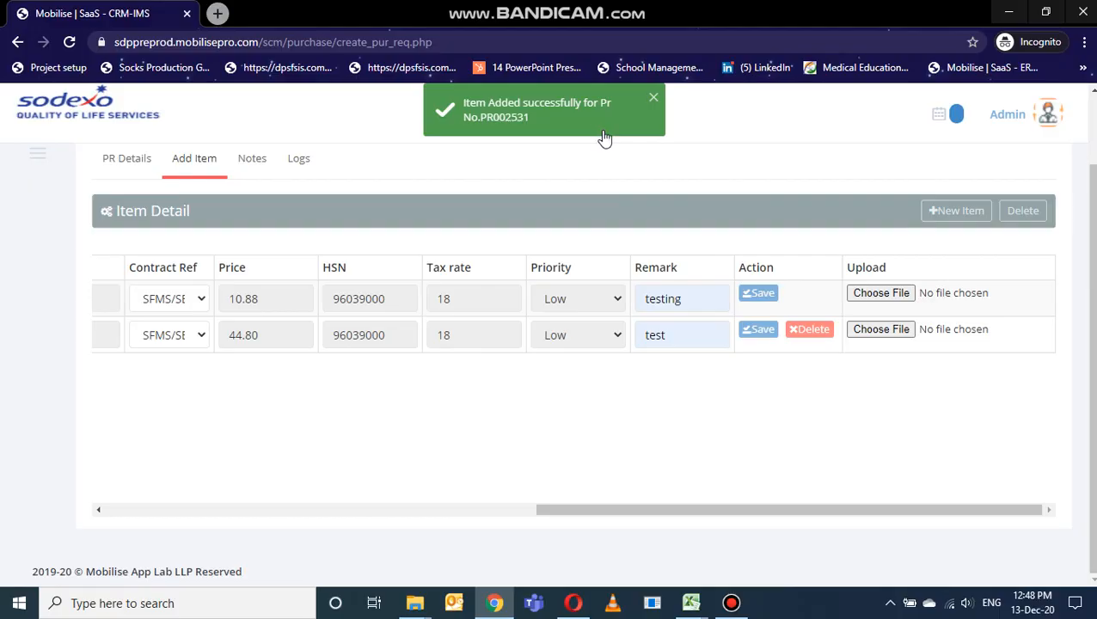
Add two more blank item lines to the purchase request.
{"action": "left_click", "coordinate": [956, 211]}
{"action": "left_click", "coordinate": [956, 211]}
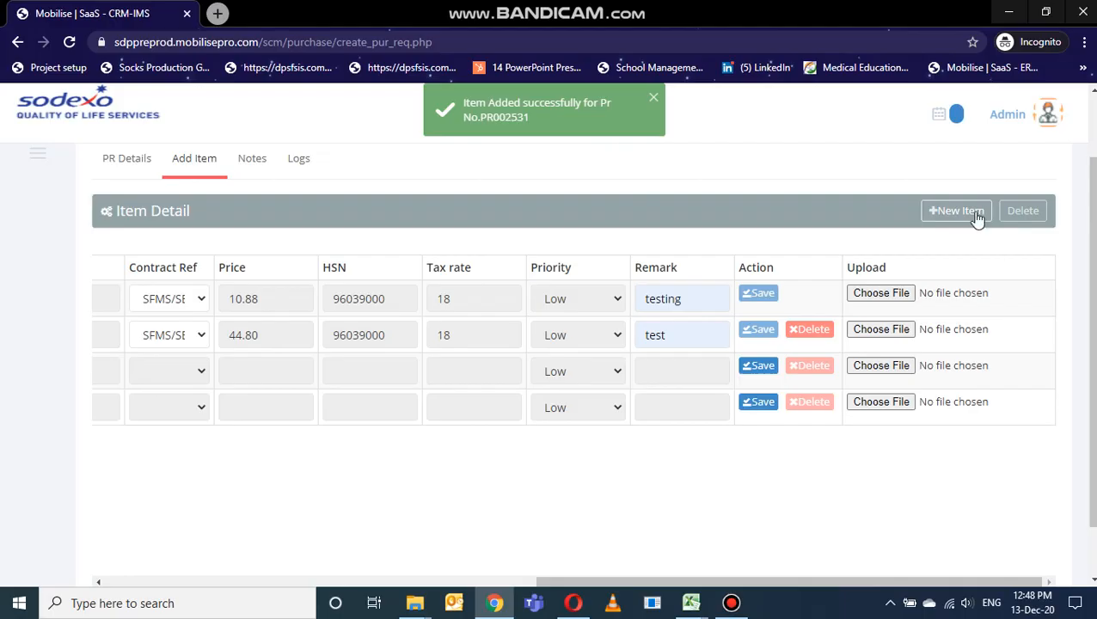
{"action": "scroll", "coordinate": [940, 433], "scroll_direction": "down", "scroll_amount": 1}
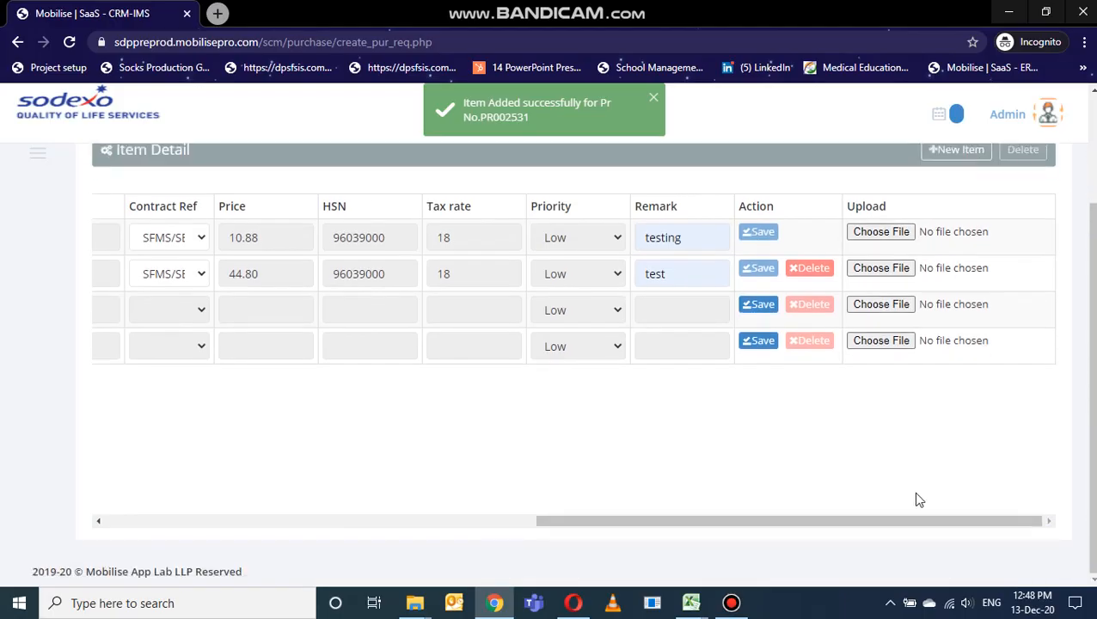
{"action": "left_click_drag", "start_coordinate": [906, 520], "coordinate": [359, 522]}
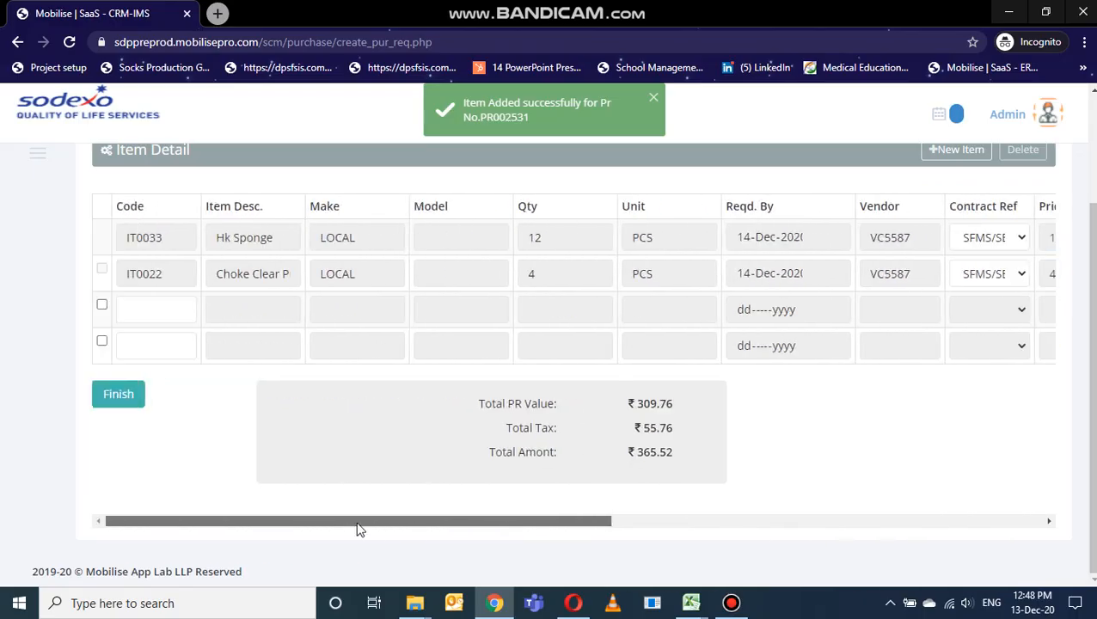
Delete the two blank item lines from the purchase request and confirm the deletion.
{"action": "left_click", "coordinate": [101, 342]}
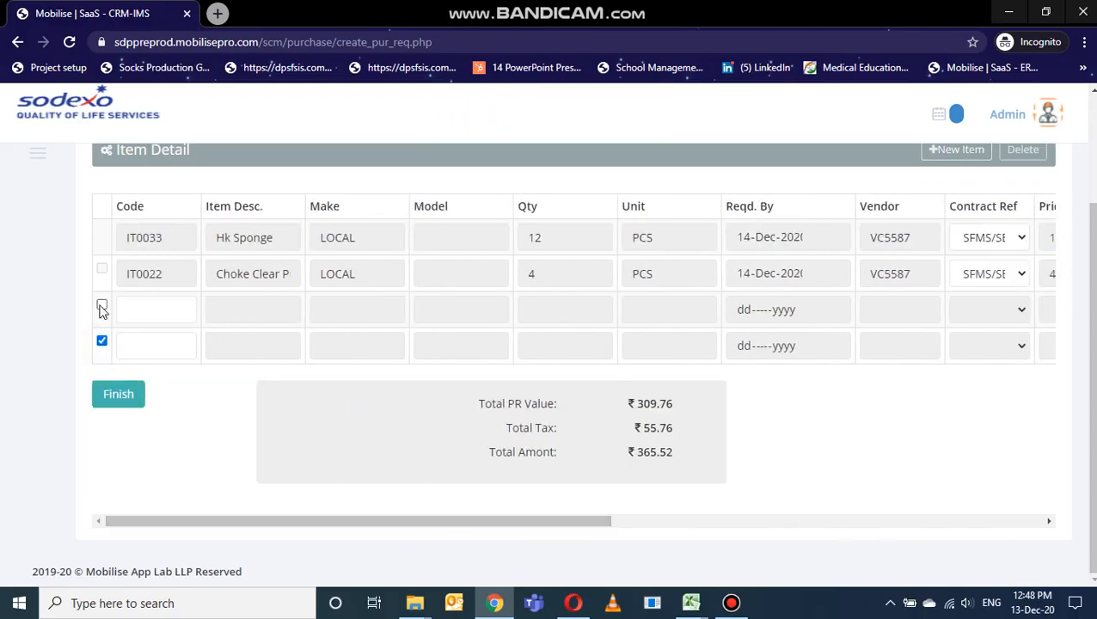
{"action": "left_click", "coordinate": [102, 310]}
{"action": "left_click_drag", "start_coordinate": [245, 521], "coordinate": [600, 503]}
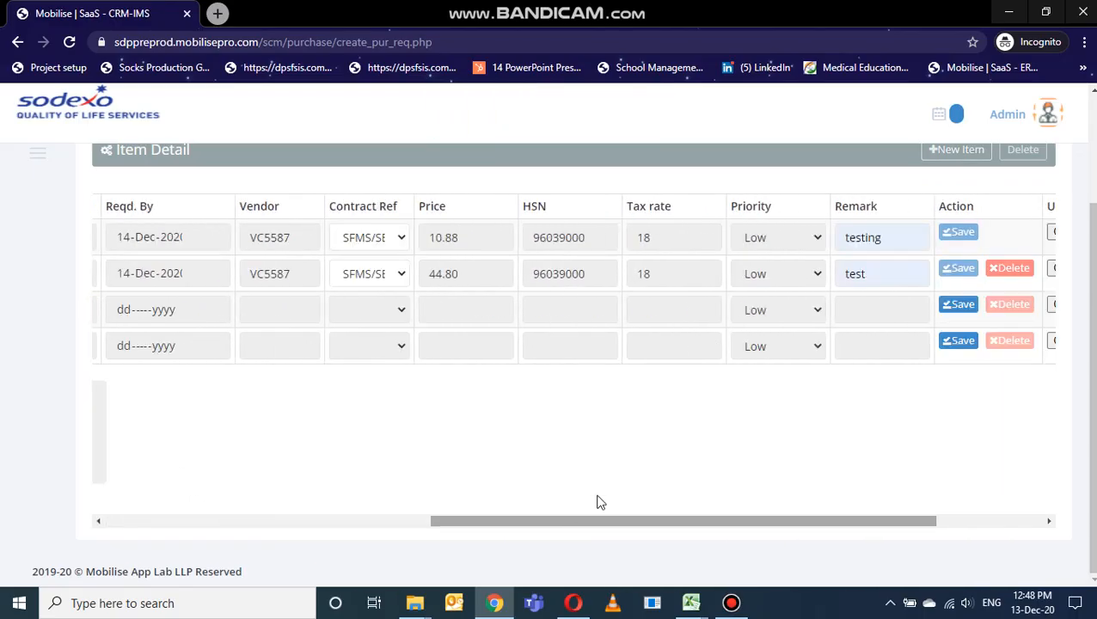
{"action": "left_click", "coordinate": [1017, 149]}
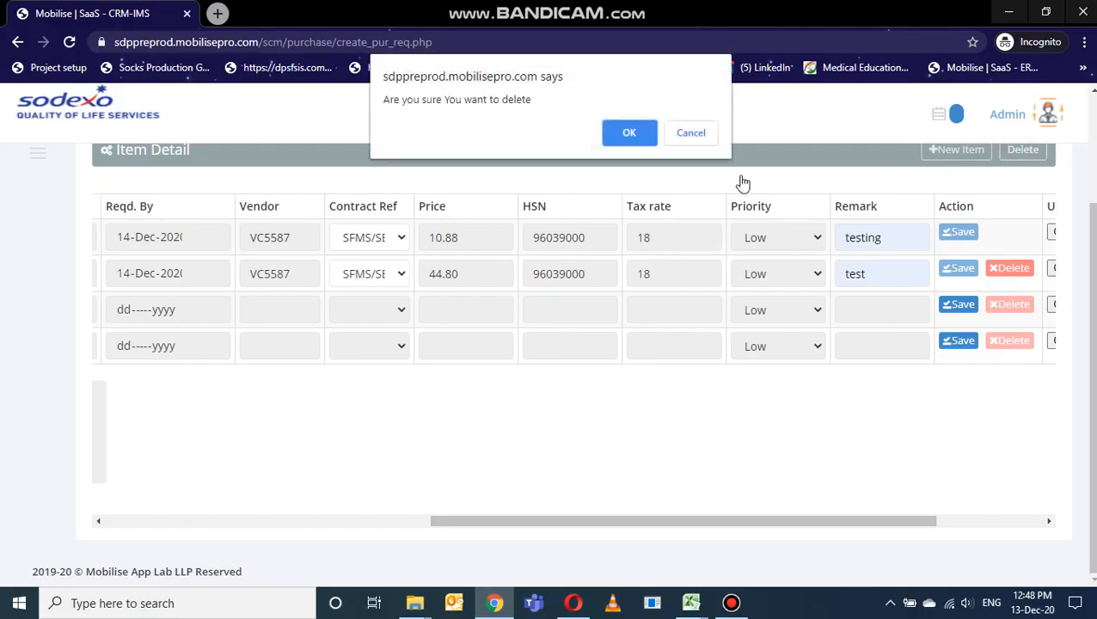
{"action": "left_click", "coordinate": [628, 133]}
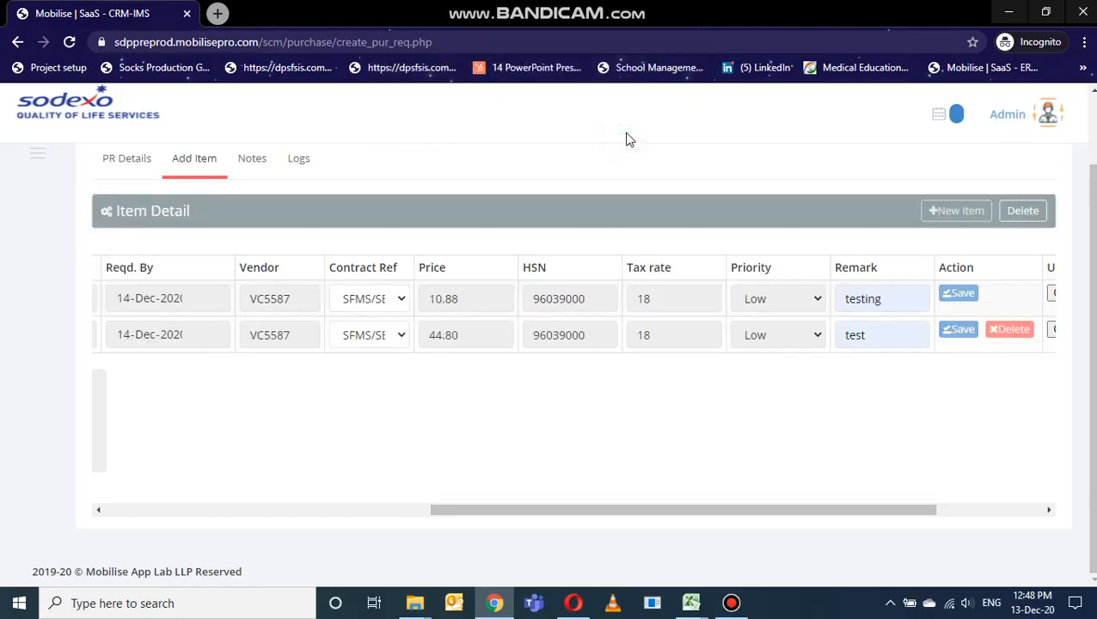
Finish the purchase request and confirm that all items have been added.
{"action": "left_click_drag", "start_coordinate": [624, 507], "coordinate": [157, 529]}
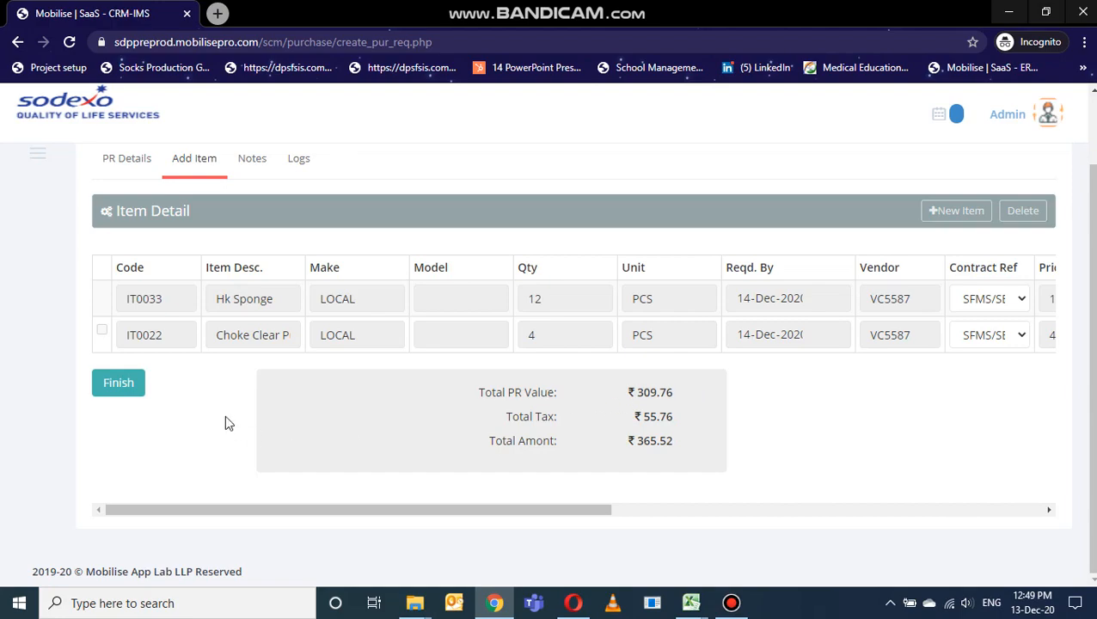
{"action": "left_click", "coordinate": [129, 388]}
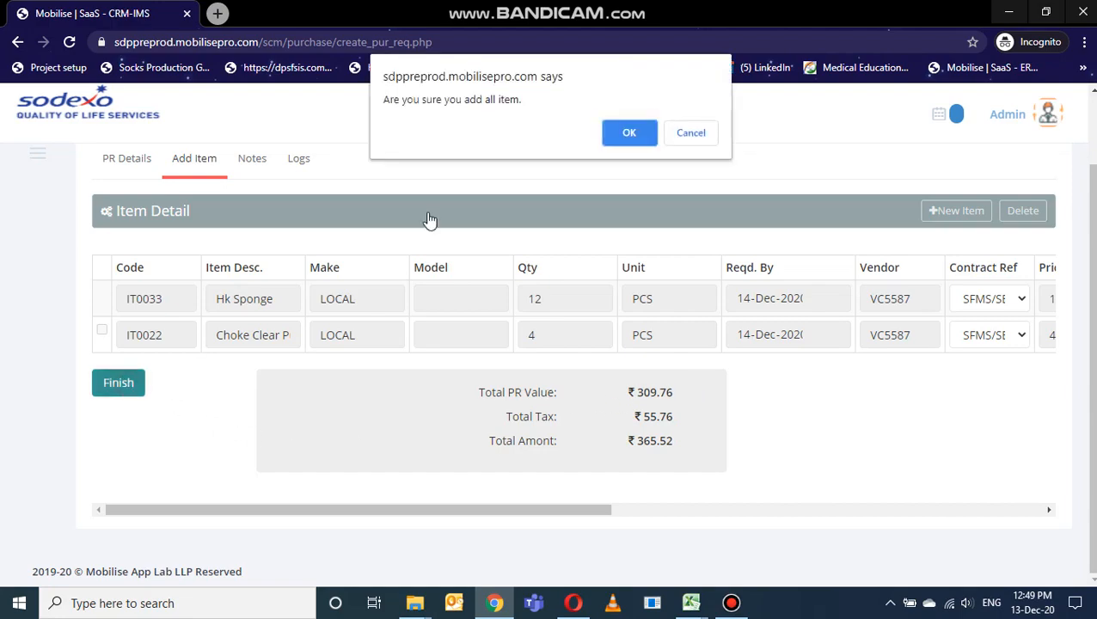
{"action": "left_click", "coordinate": [636, 139]}
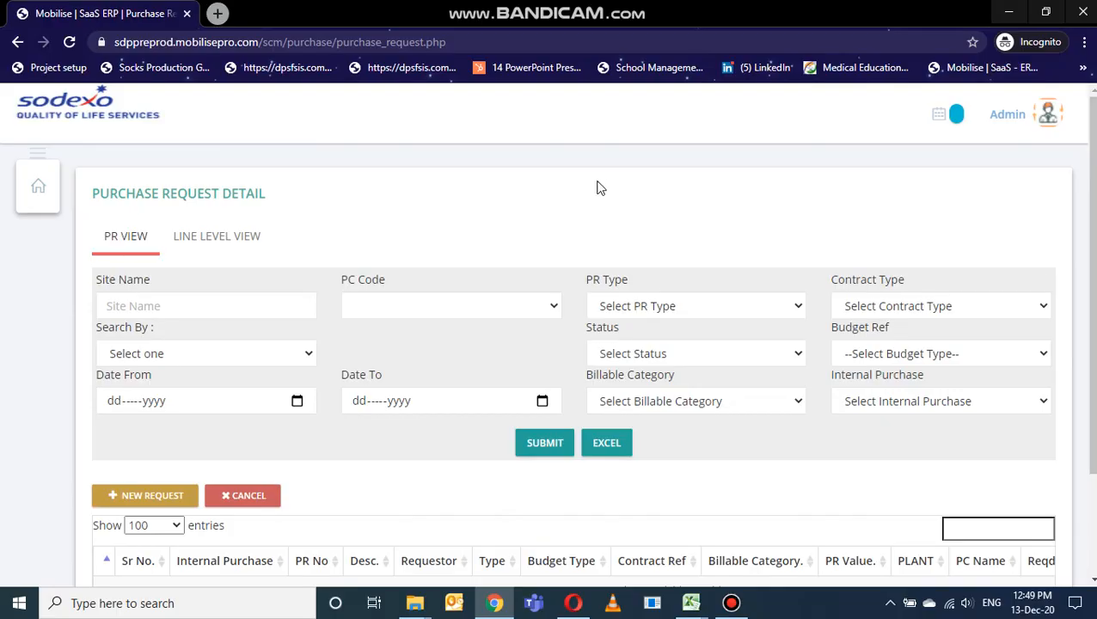
Filter the purchase request list by site PL9 and PC code Core FM/43018511.
{"action": "left_click", "coordinate": [261, 297]}
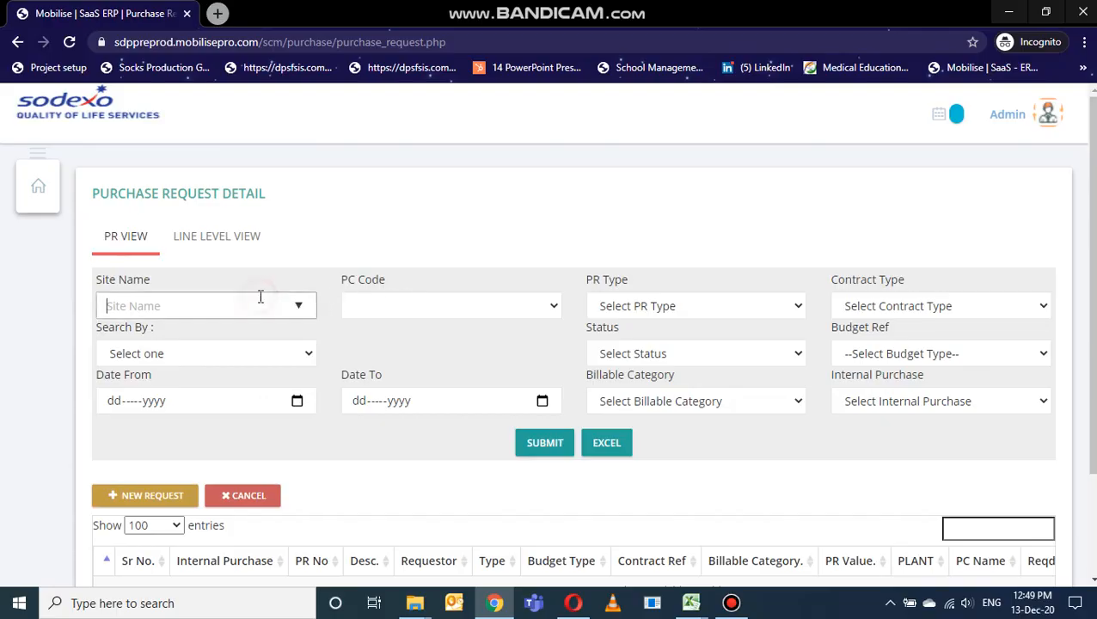
{"action": "type", "text": "pl9"}
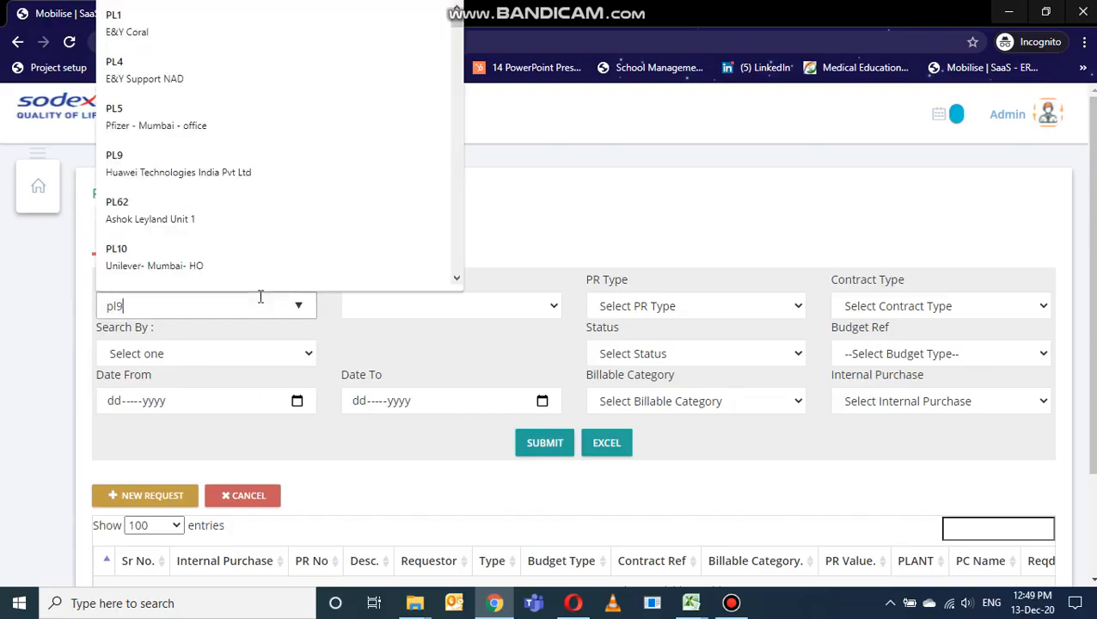
{"action": "left_click", "coordinate": [225, 33]}
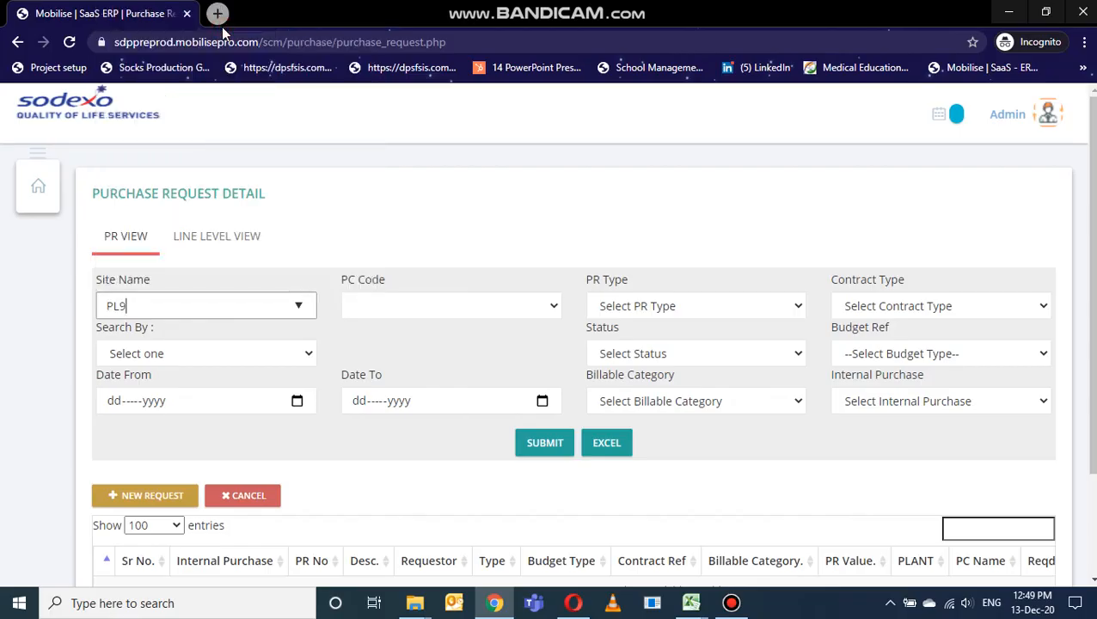
{"action": "left_click", "coordinate": [393, 311]}
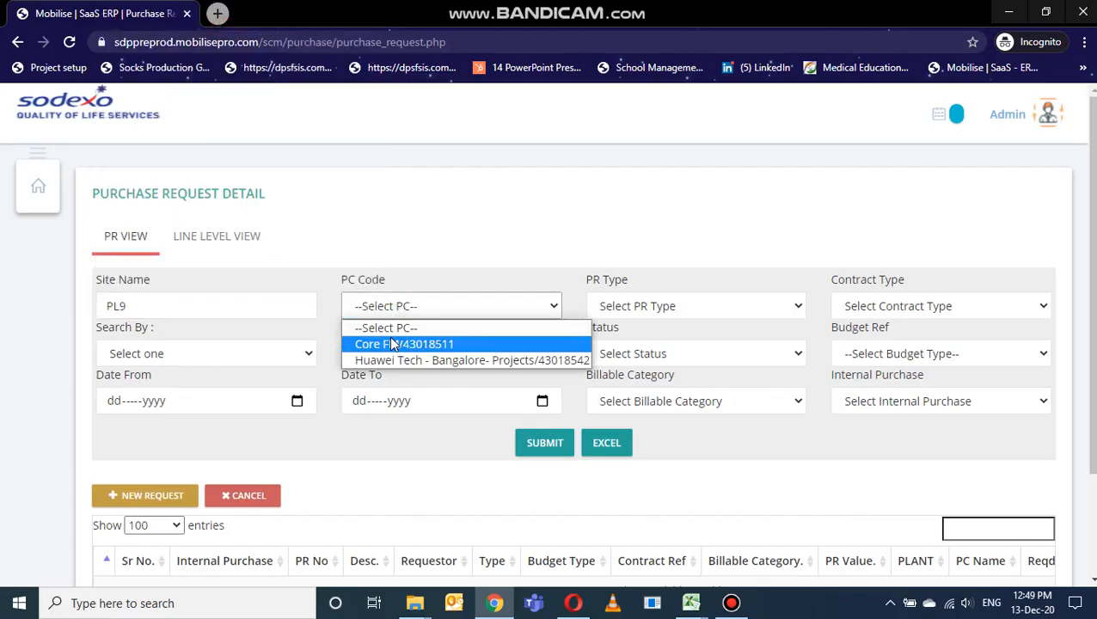
{"action": "left_click", "coordinate": [390, 336]}
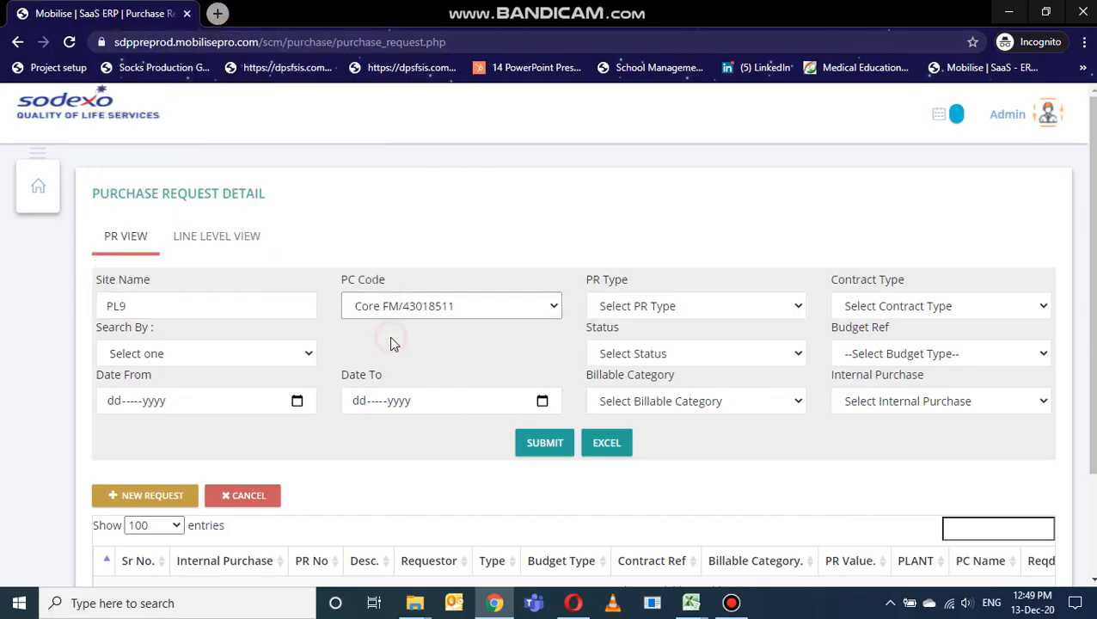
{"action": "left_click", "coordinate": [308, 356]}
{"action": "left_click", "coordinate": [296, 392]}
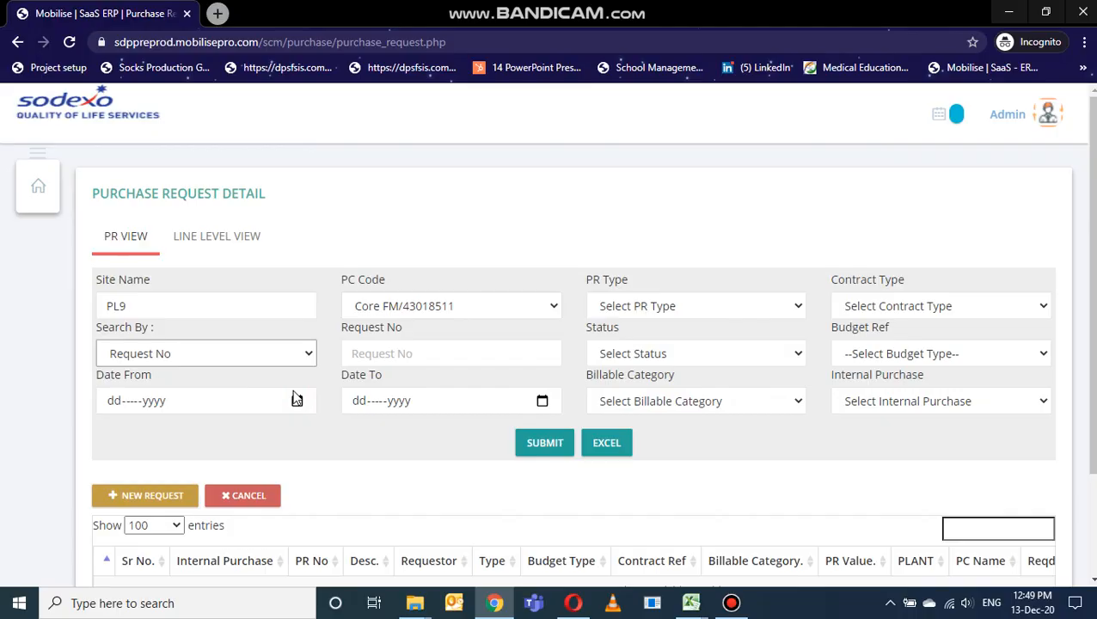
{"action": "left_click", "coordinate": [354, 346]}
{"action": "type", "text": "PR"}
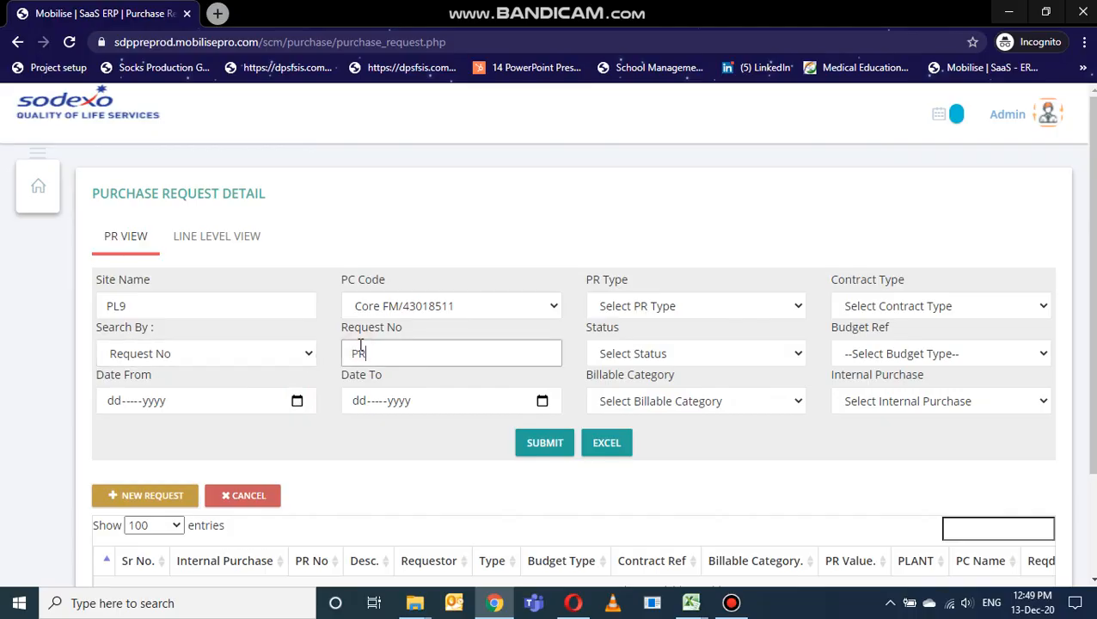
{"action": "type", "text": "002531"}
{"action": "key", "text": "BackSpace"}
{"action": "key", "text": "BackSpace"}
{"action": "key", "text": "BackSpace"}
{"action": "key", "text": "BackSpace"}
{"action": "left_click", "coordinate": [301, 353]}
{"action": "left_click", "coordinate": [293, 376]}
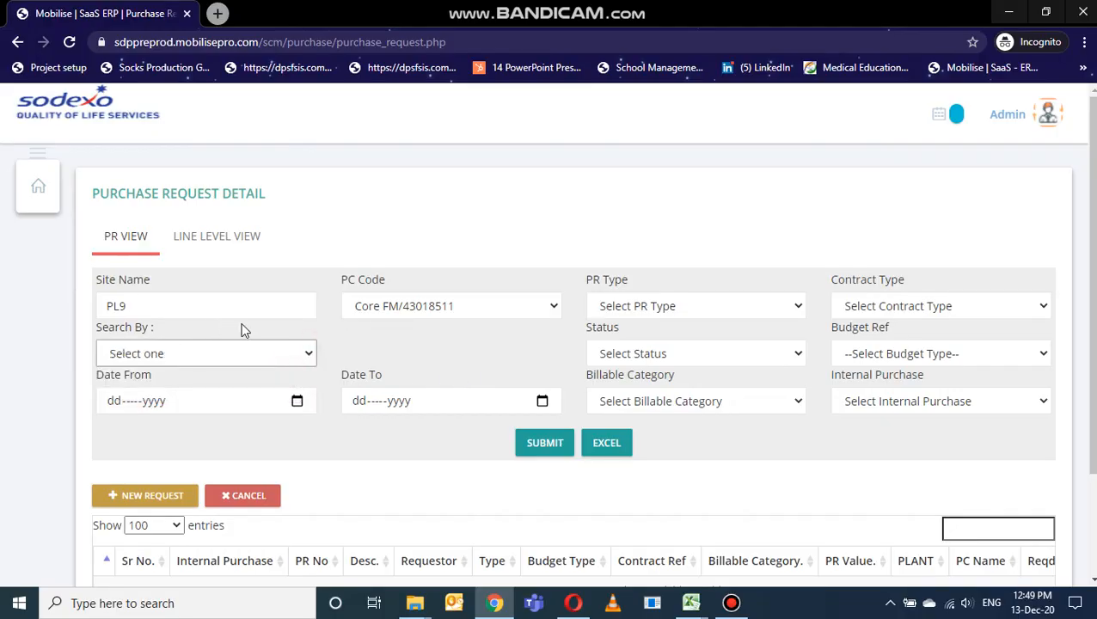
Set the date range from 12-Dec-2020 to 13-Dec-2020 and run the purchase request search.
{"action": "left_click", "coordinate": [297, 401]}
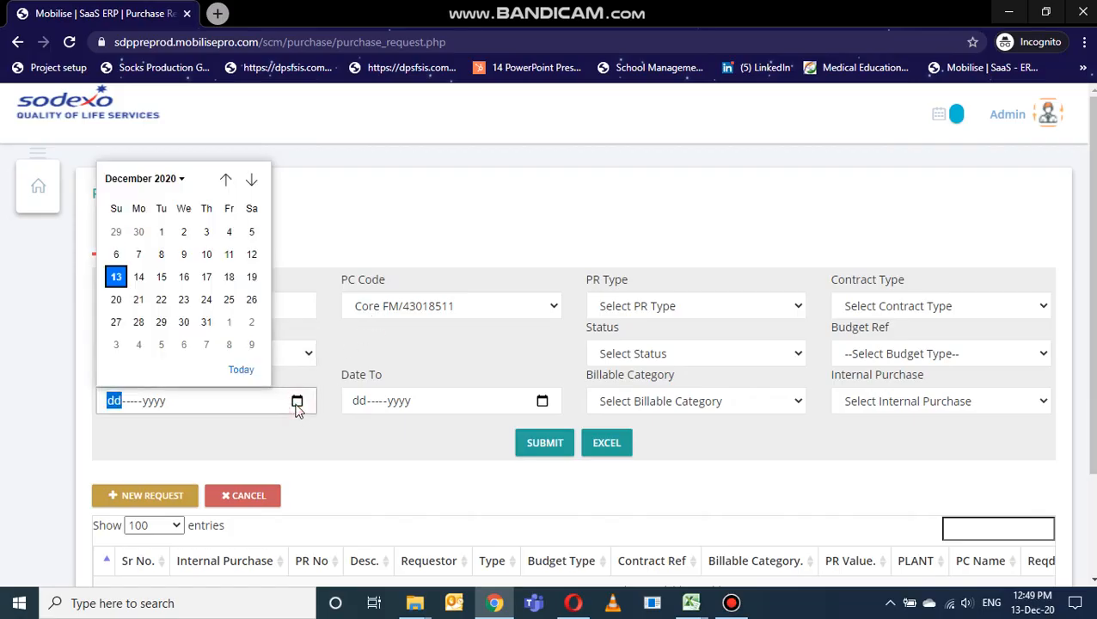
{"action": "left_click", "coordinate": [252, 256]}
{"action": "left_click", "coordinate": [541, 400]}
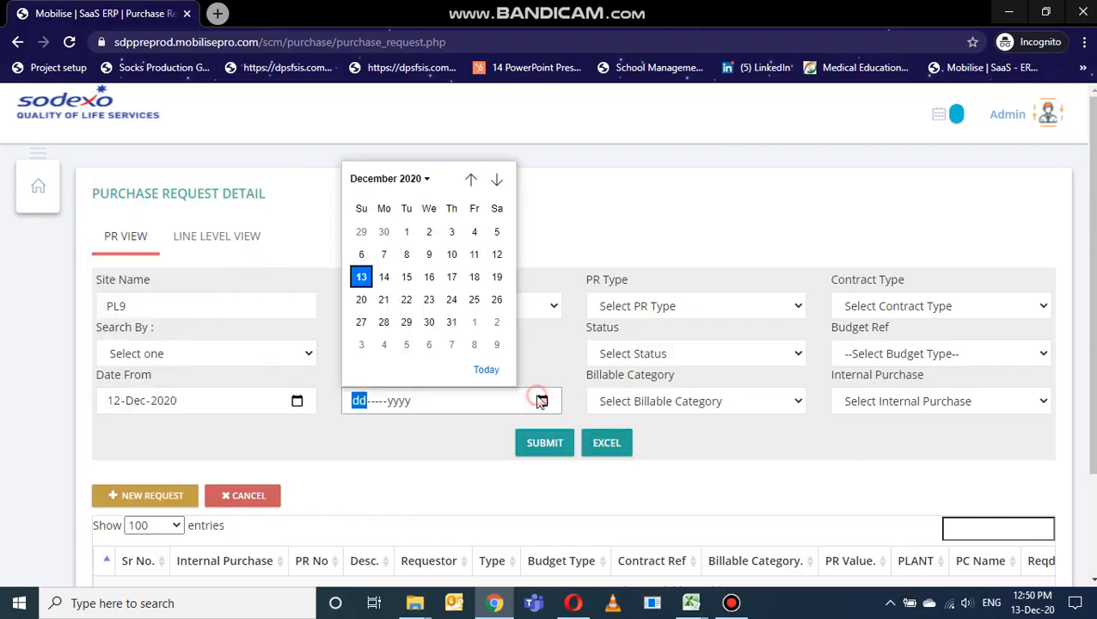
{"action": "left_click", "coordinate": [362, 278]}
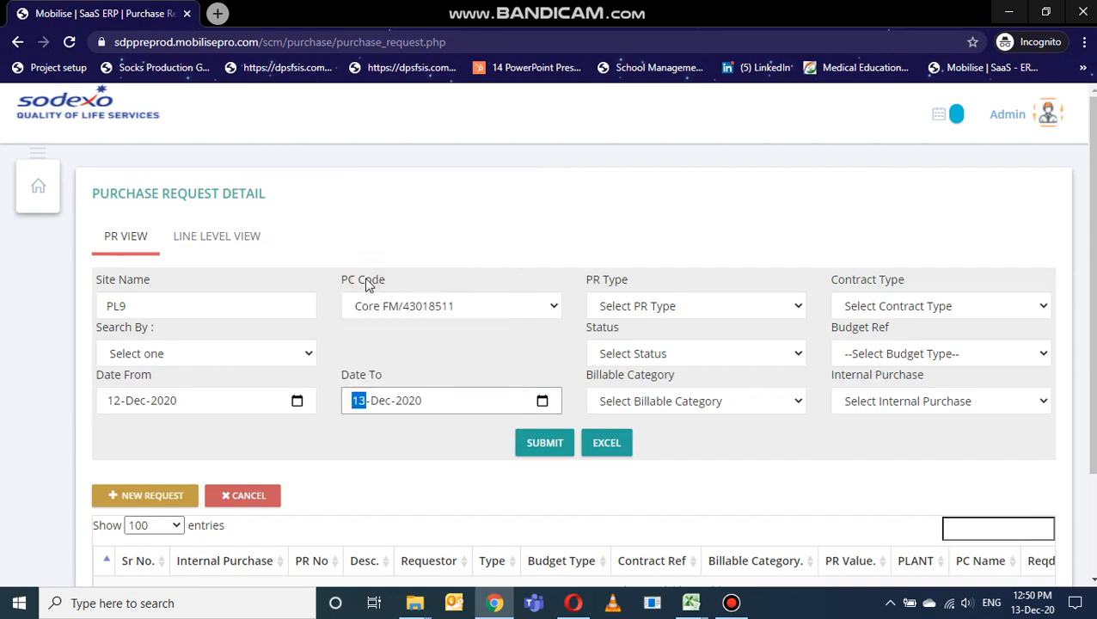
{"action": "left_click", "coordinate": [548, 454]}
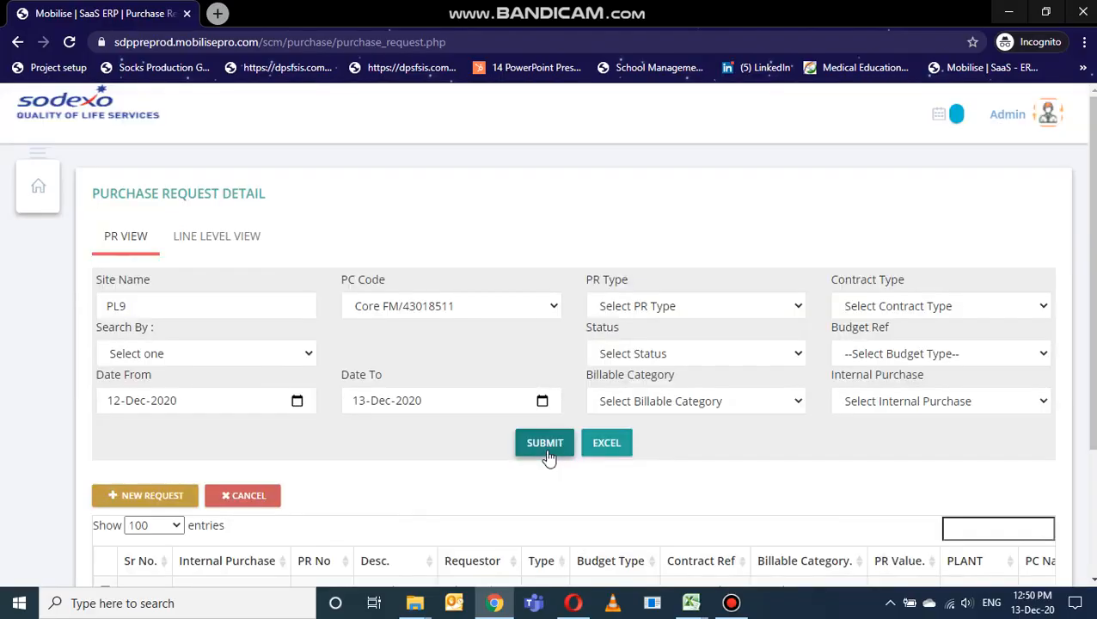
Examine every column of the housekeeping request's row, including its contract reference, PR value and approval status details.
{"action": "scroll", "coordinate": [548, 457], "scroll_direction": "down", "scroll_amount": 2}
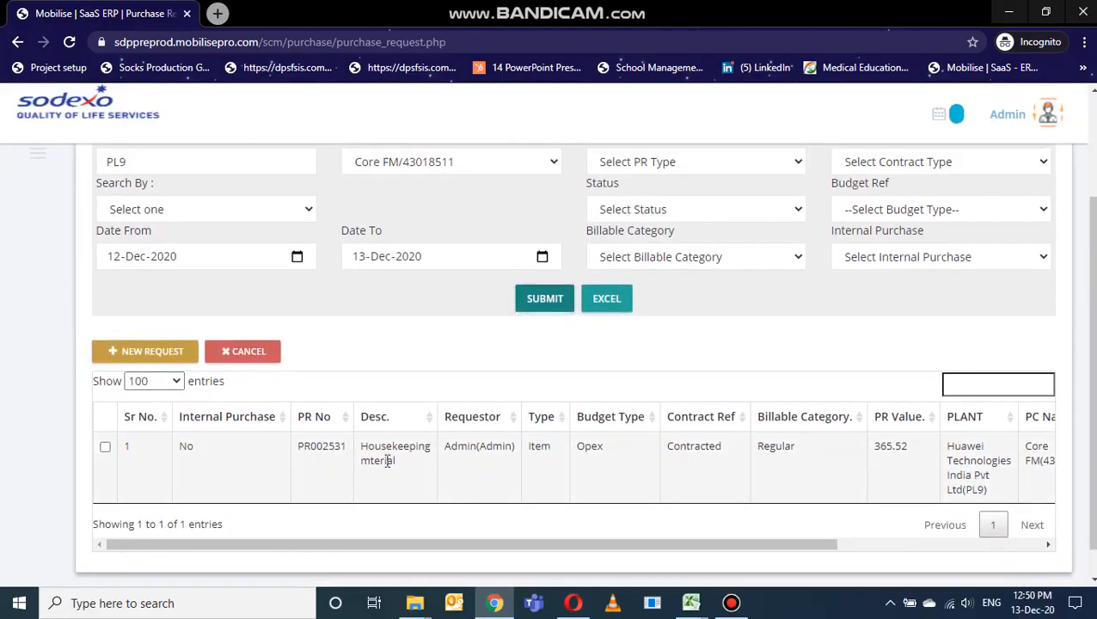
{"action": "scroll", "coordinate": [335, 466], "scroll_direction": "right", "scroll_amount": 3}
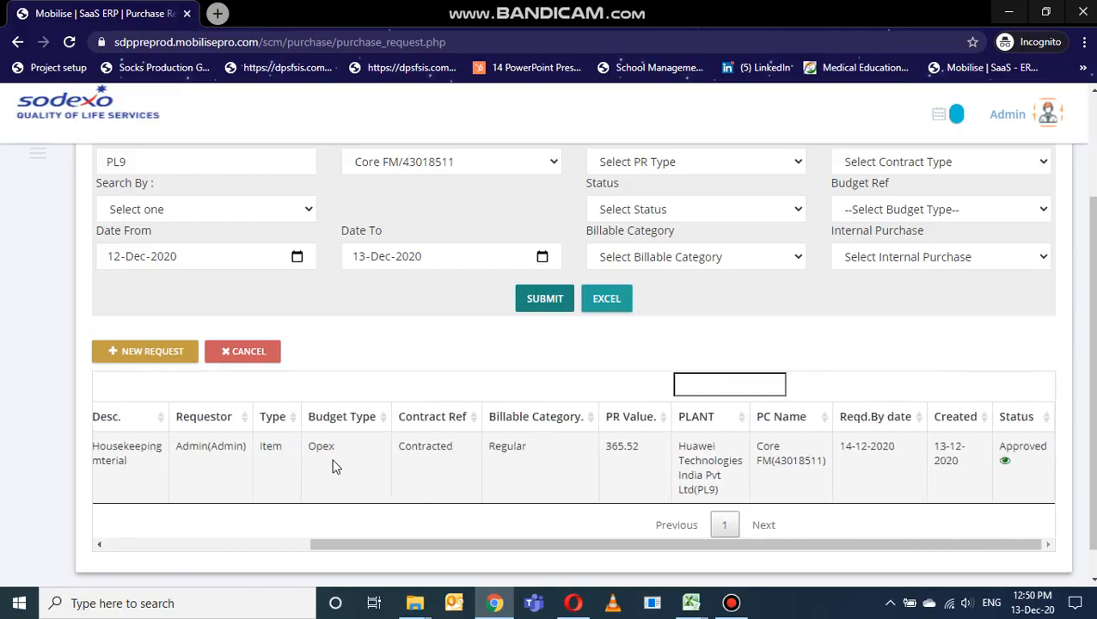
{"action": "scroll", "coordinate": [335, 466], "scroll_direction": "left", "scroll_amount": 3}
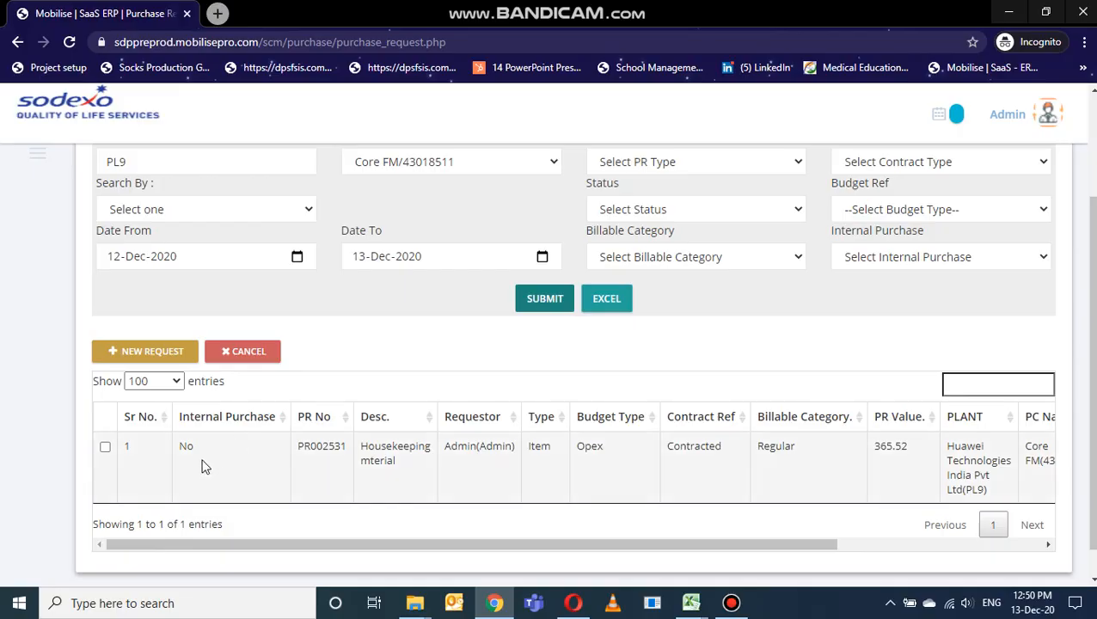
{"action": "mouse_move", "coordinate": [347, 467]}
{"action": "left_click_drag", "start_coordinate": [465, 546], "coordinate": [515, 548]}
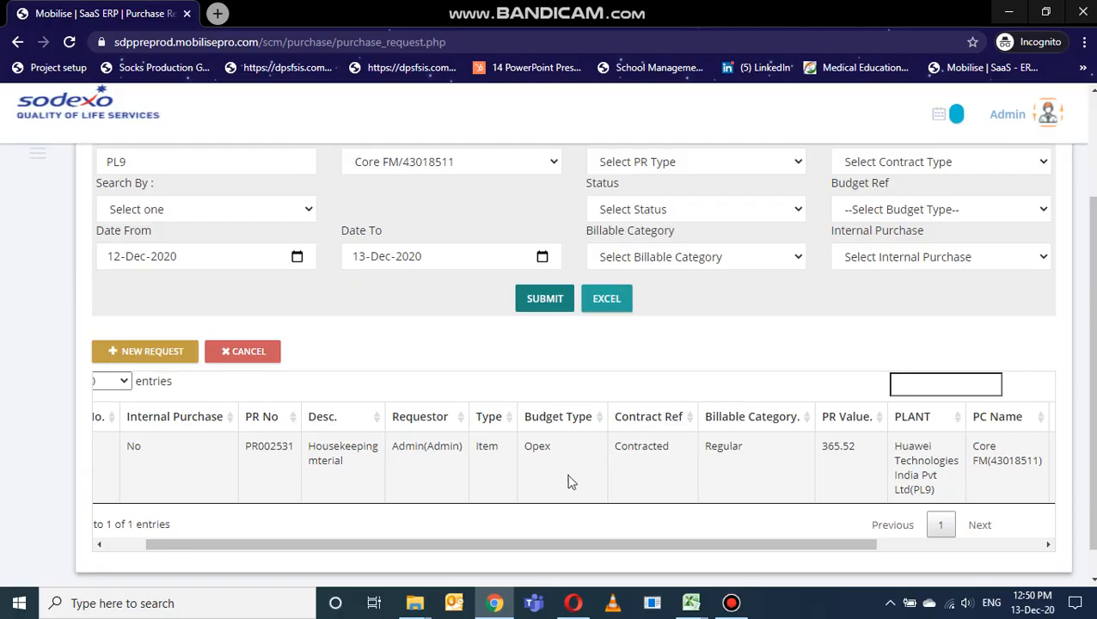
{"action": "left_click_drag", "start_coordinate": [669, 541], "coordinate": [899, 545]}
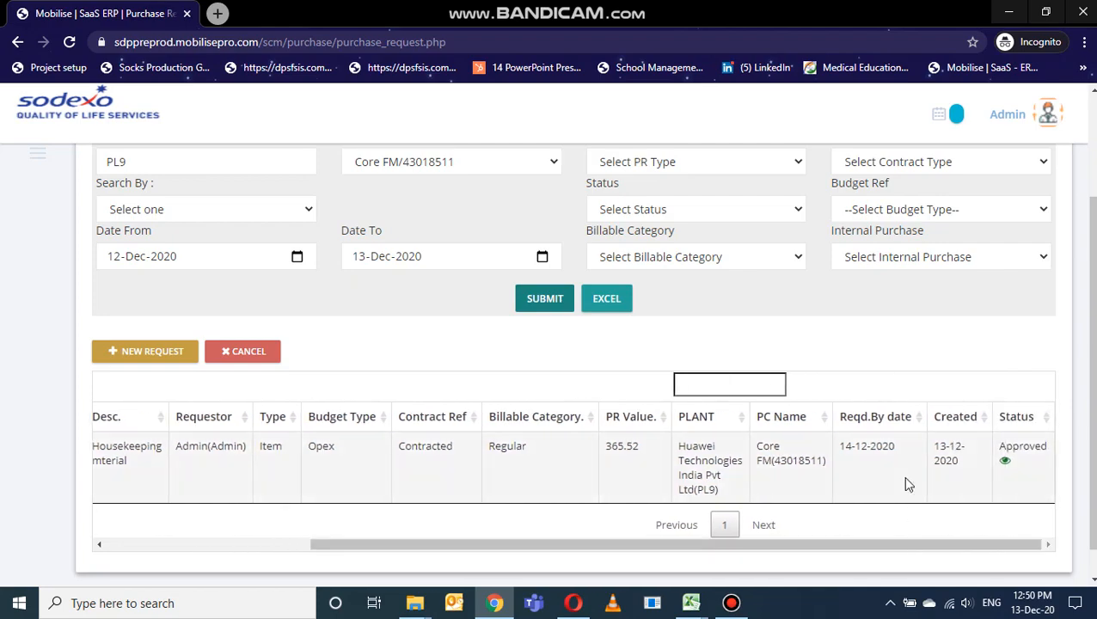
{"action": "left_click", "coordinate": [1008, 462]}
{"action": "left_click", "coordinate": [986, 439]}
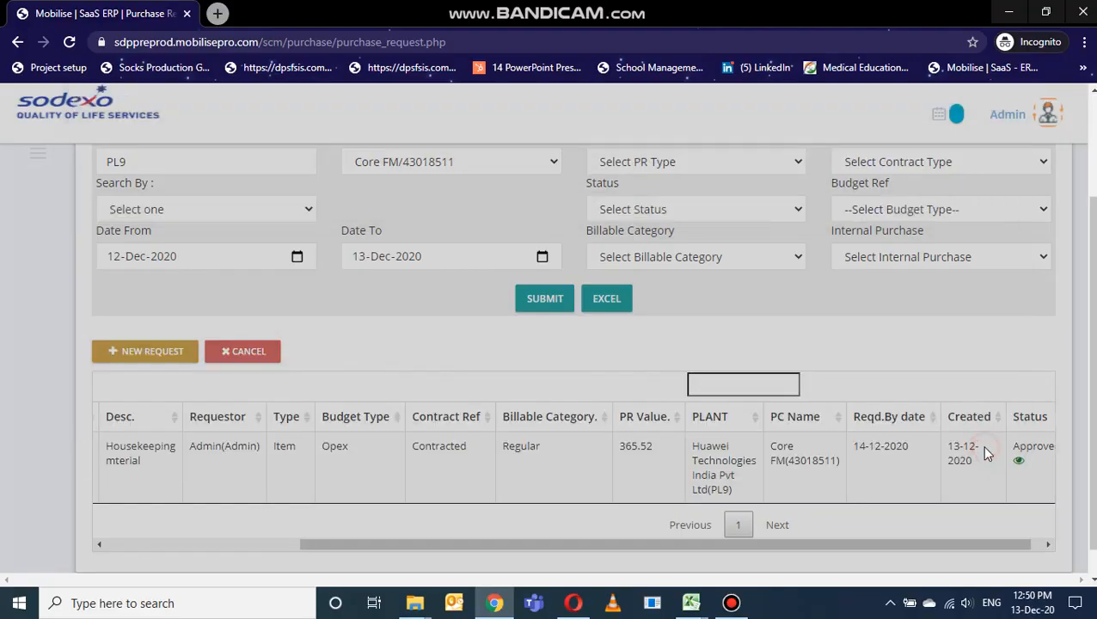
{"action": "left_click_drag", "start_coordinate": [795, 547], "coordinate": [860, 549]}
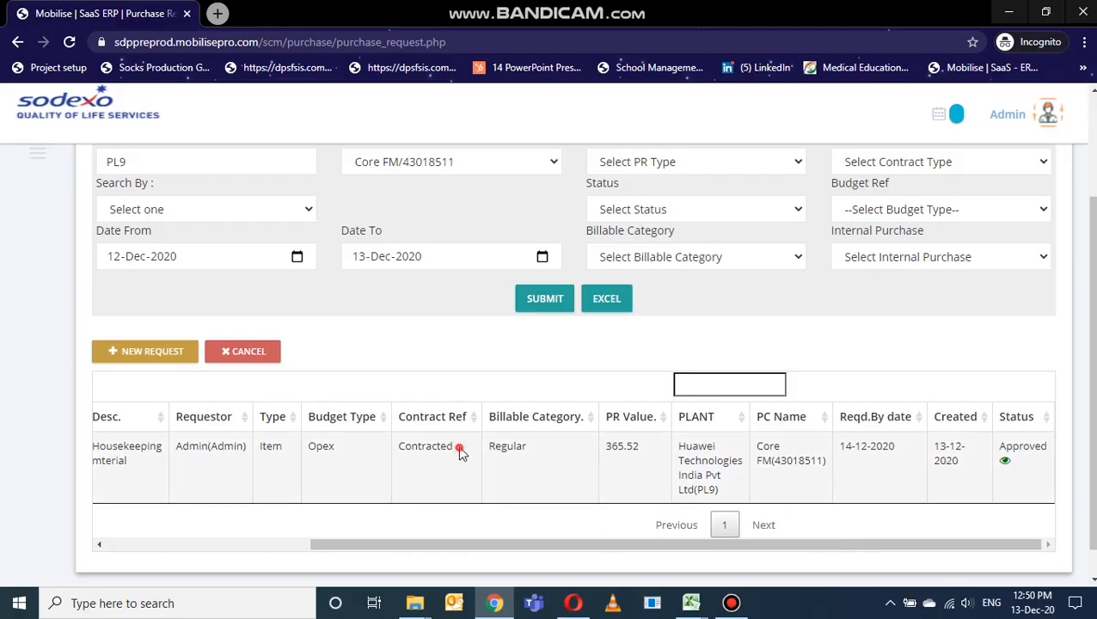
{"action": "left_click_drag", "start_coordinate": [460, 453], "coordinate": [397, 454]}
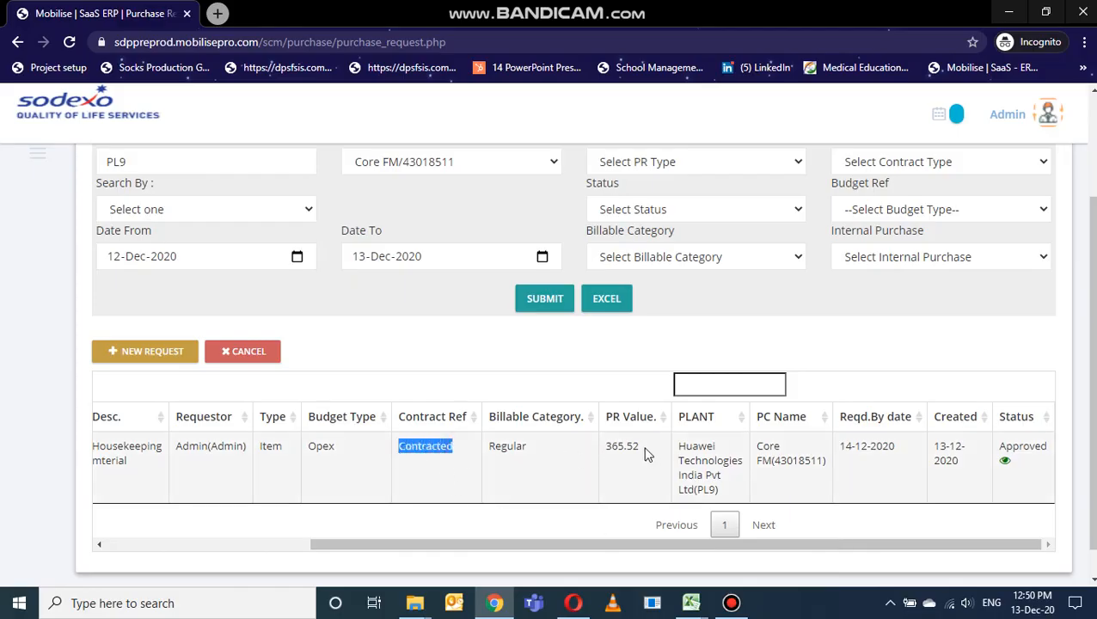
{"action": "left_click_drag", "start_coordinate": [643, 453], "coordinate": [602, 452]}
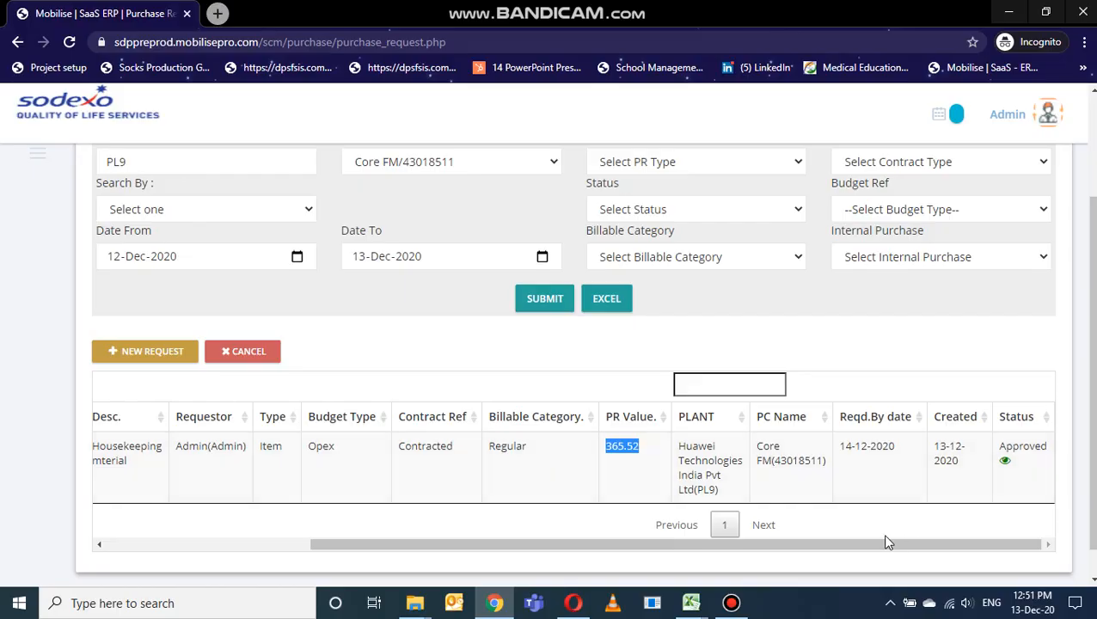
{"action": "left_click_drag", "start_coordinate": [883, 544], "coordinate": [531, 524]}
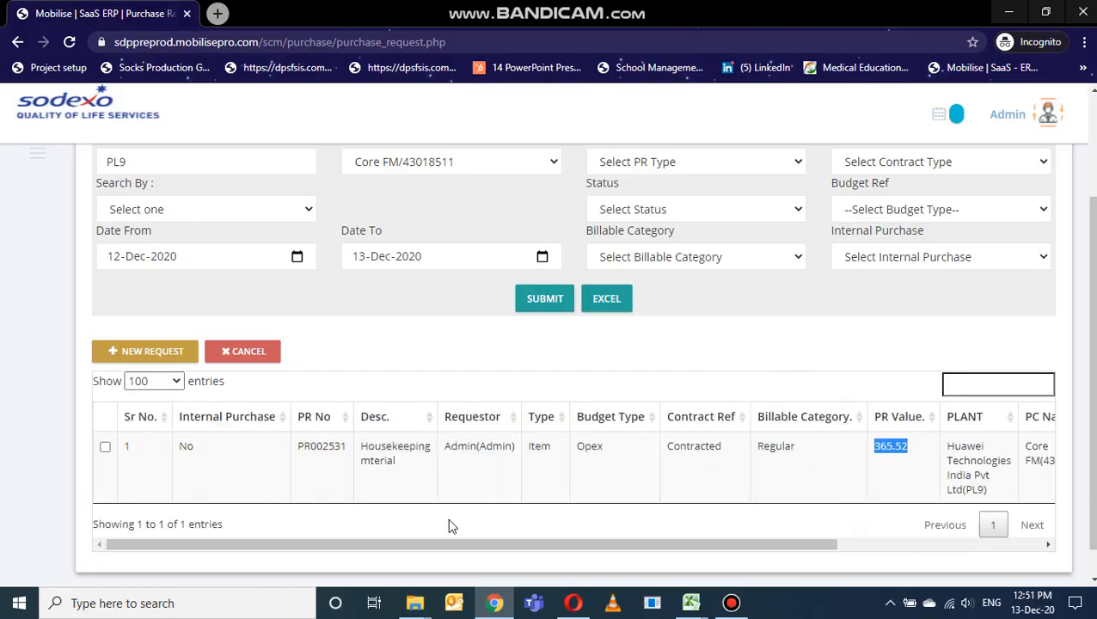
Switch to the line level view and set its filters to site PL9 and PC code Core FM/43018511.
{"action": "scroll", "coordinate": [447, 522], "scroll_direction": "up", "scroll_amount": 3}
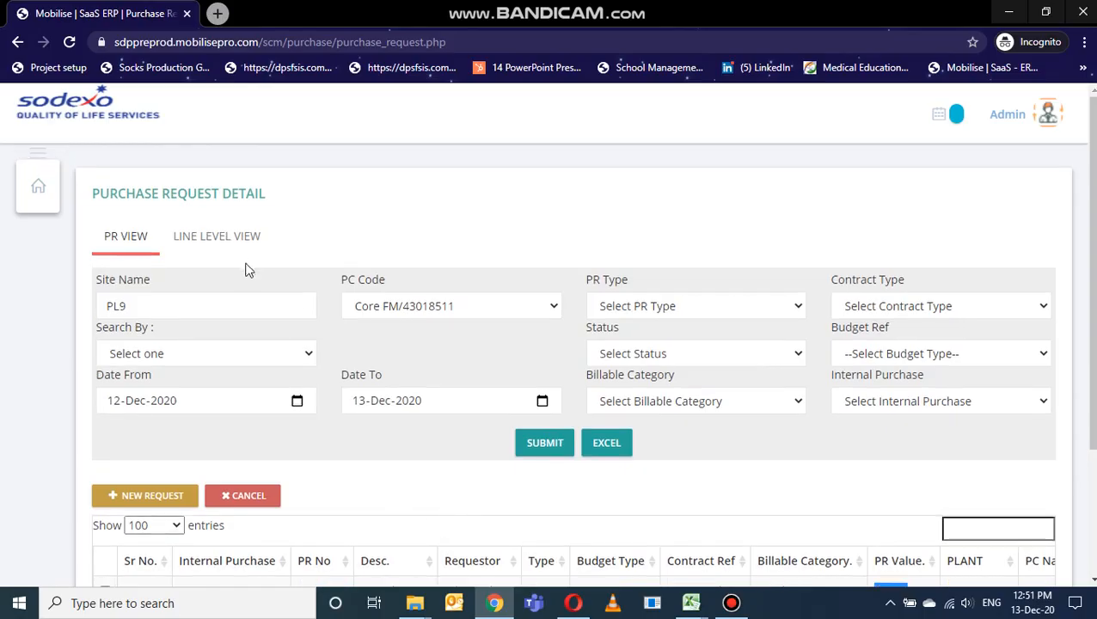
{"action": "left_click", "coordinate": [239, 245]}
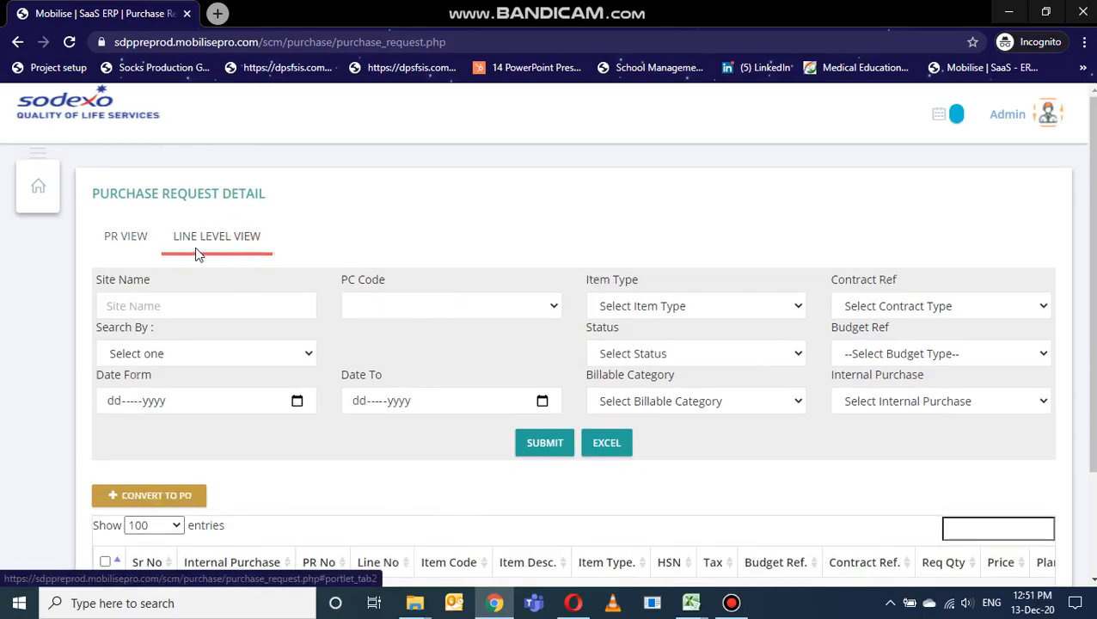
{"action": "left_click", "coordinate": [235, 307]}
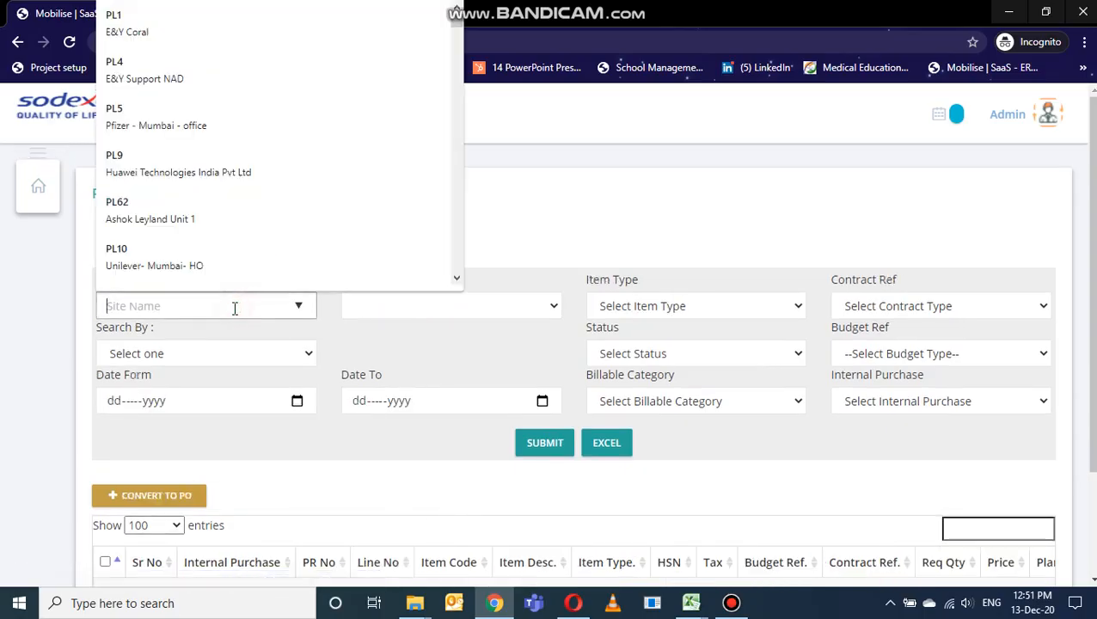
{"action": "type", "text": "pl9"}
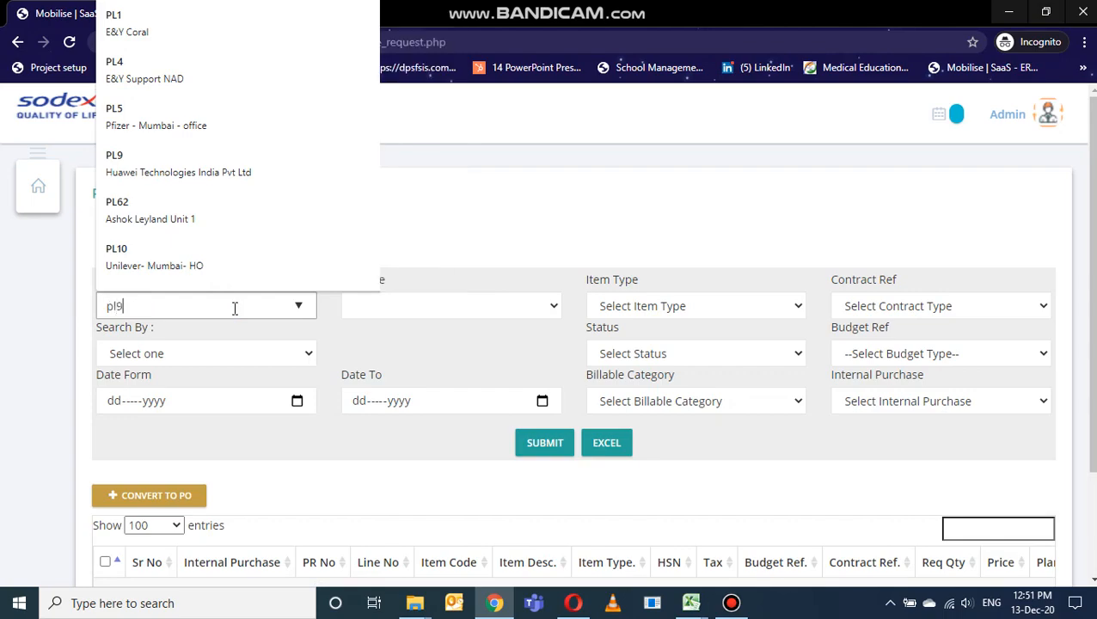
{"action": "left_click", "coordinate": [266, 21]}
{"action": "left_click", "coordinate": [384, 312]}
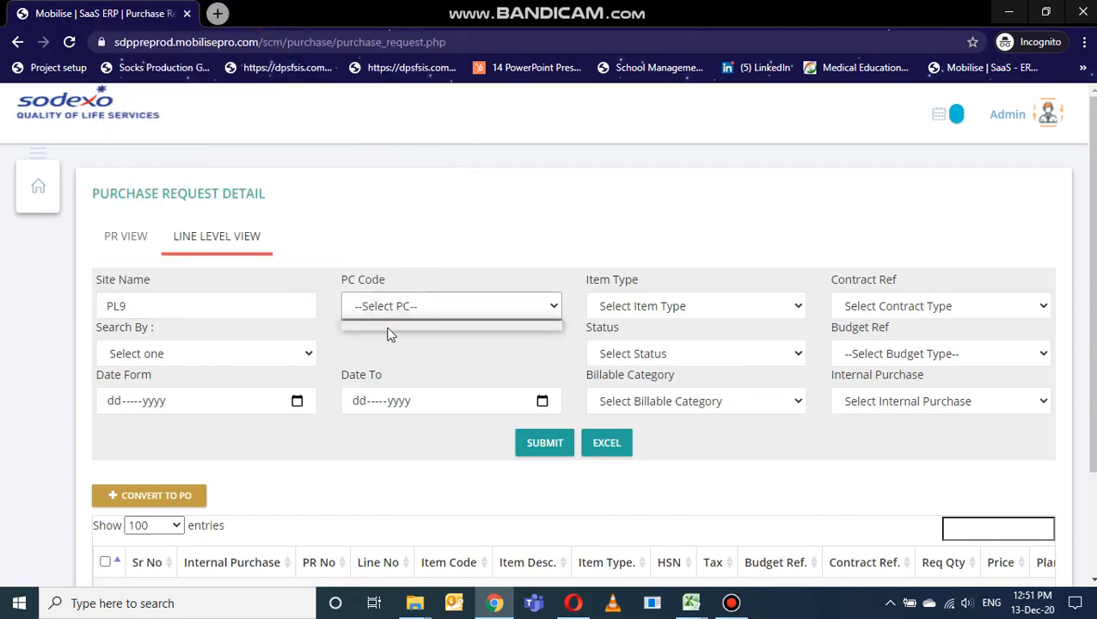
{"action": "left_click", "coordinate": [392, 312]}
{"action": "left_click", "coordinate": [386, 350]}
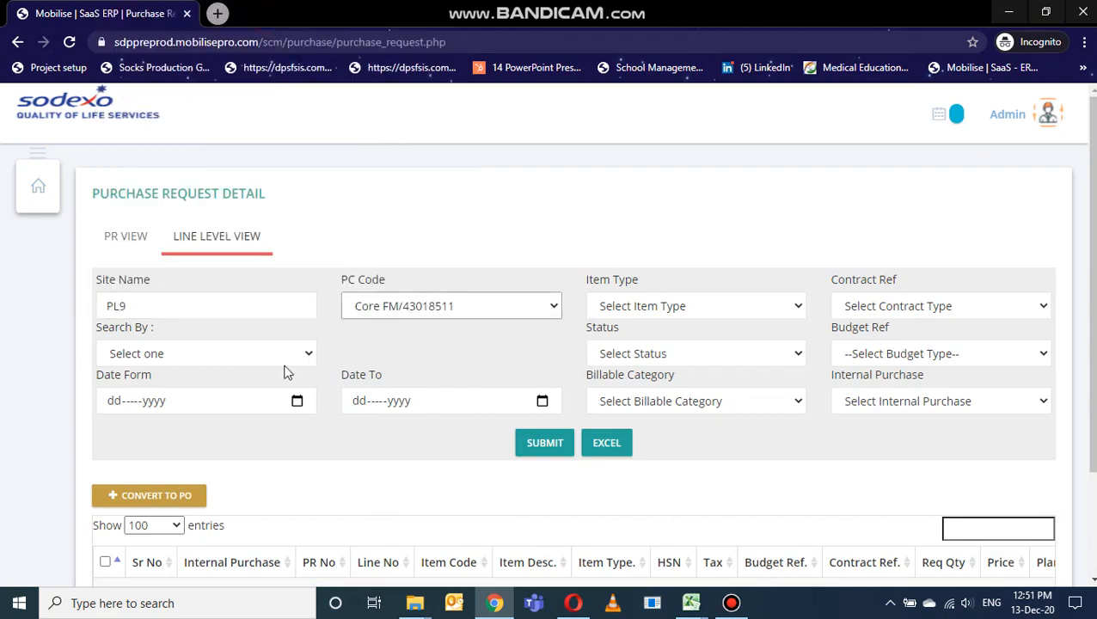
Set the line level view to search by Request No, ready for a PR number.
{"action": "left_click", "coordinate": [284, 361]}
{"action": "left_click", "coordinate": [279, 394]}
{"action": "left_click", "coordinate": [361, 355]}
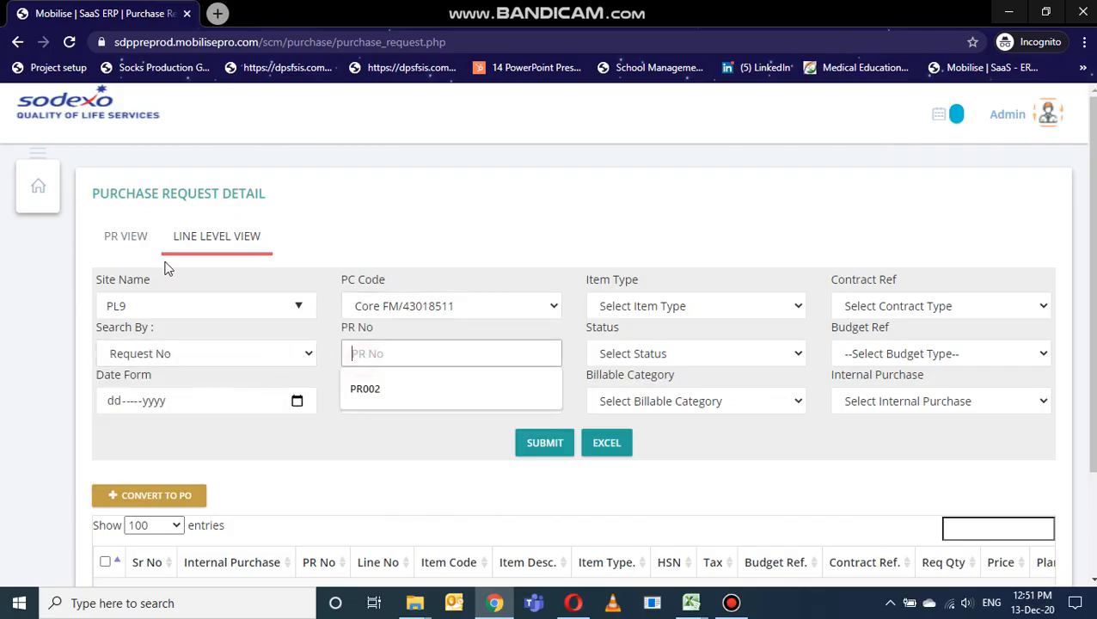
Copy the housekeeping request's PR number from its row in the PR view.
{"action": "left_click", "coordinate": [127, 238]}
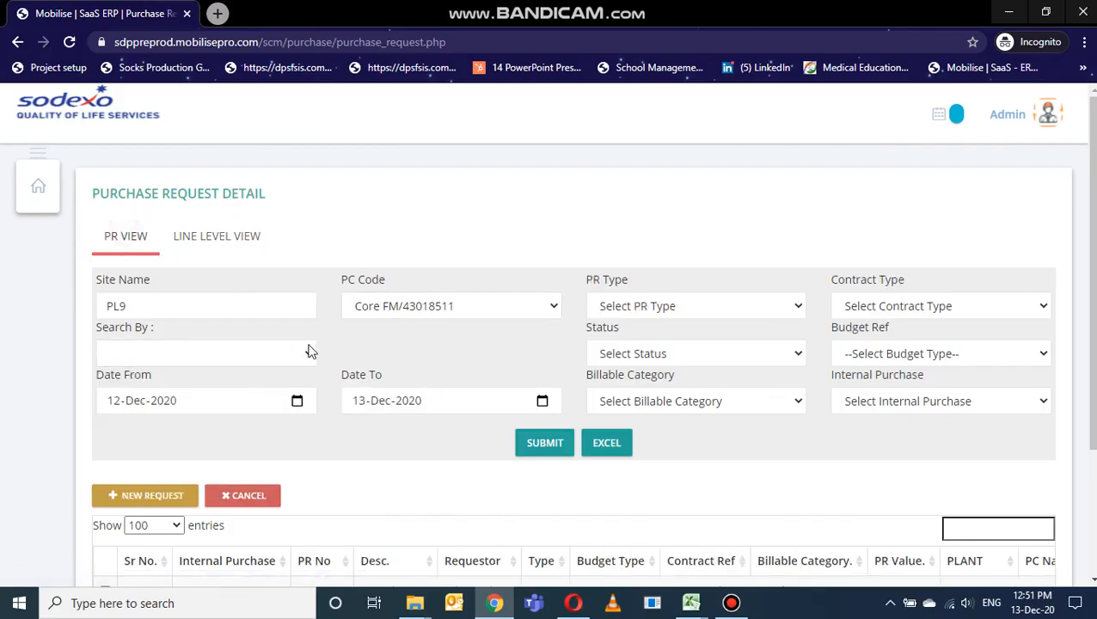
{"action": "scroll", "coordinate": [320, 513], "scroll_direction": "down", "scroll_amount": 2}
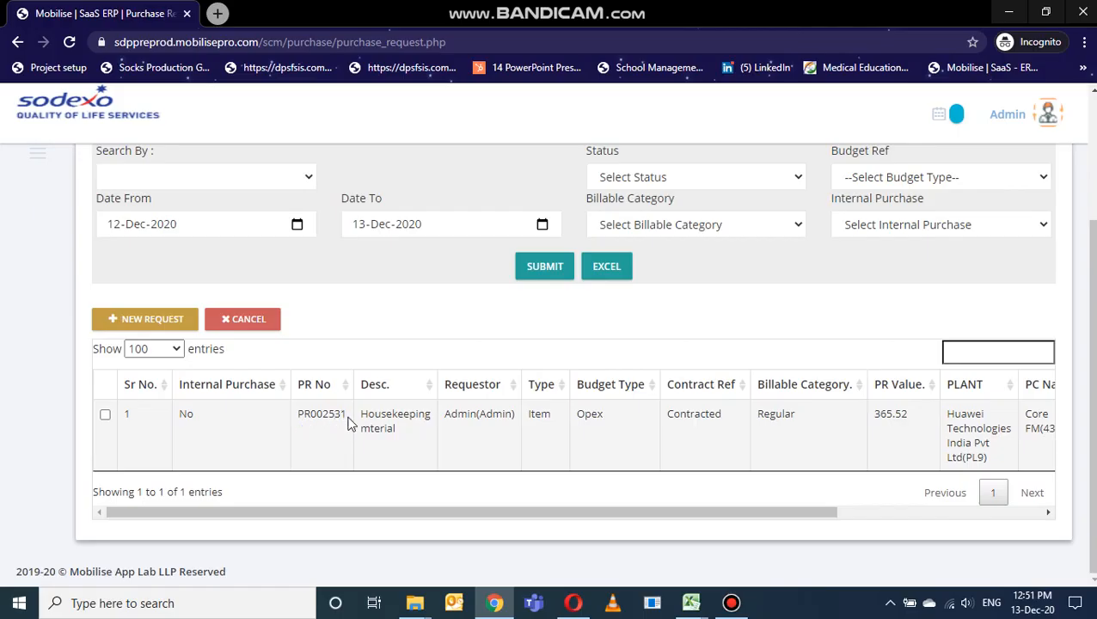
{"action": "left_click_drag", "start_coordinate": [346, 414], "coordinate": [298, 417]}
{"action": "key", "text": "ctrl+c"}
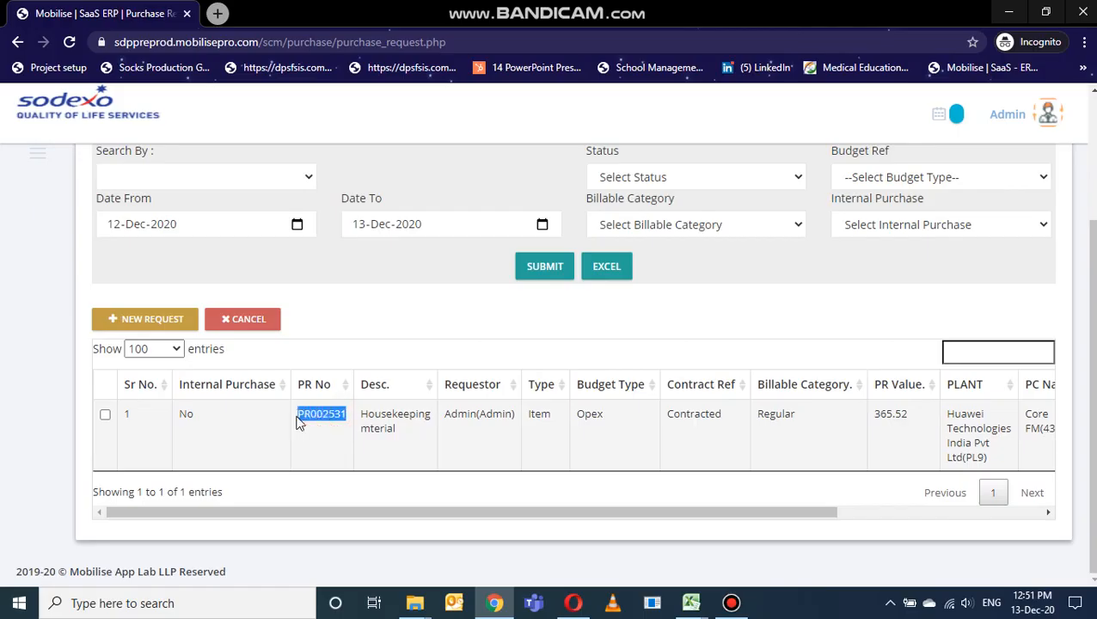
Enter the copied PR number as the line level view's search value and run the search.
{"action": "scroll", "coordinate": [298, 422], "scroll_direction": "up", "scroll_amount": 2}
{"action": "left_click", "coordinate": [238, 234]}
{"action": "left_click", "coordinate": [380, 362]}
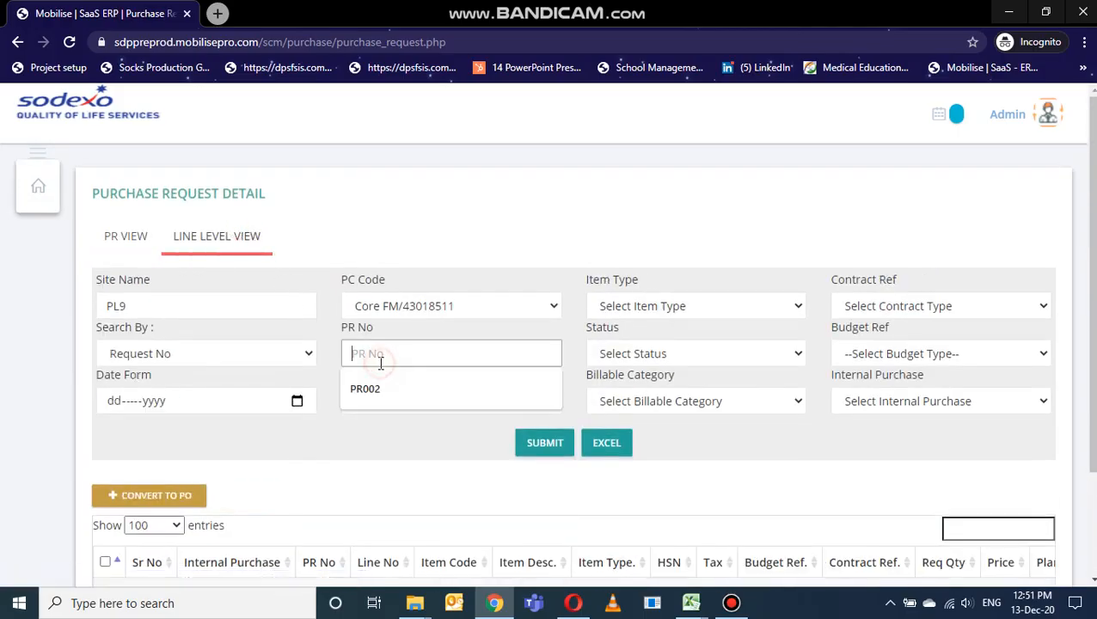
{"action": "key", "text": "ctrl+v"}
{"action": "left_click", "coordinate": [530, 442]}
Examine all columns of the request's line items, including item codes, quantities, prices, vendor, status and remarks.
{"action": "scroll", "coordinate": [531, 442], "scroll_direction": "down", "scroll_amount": 1}
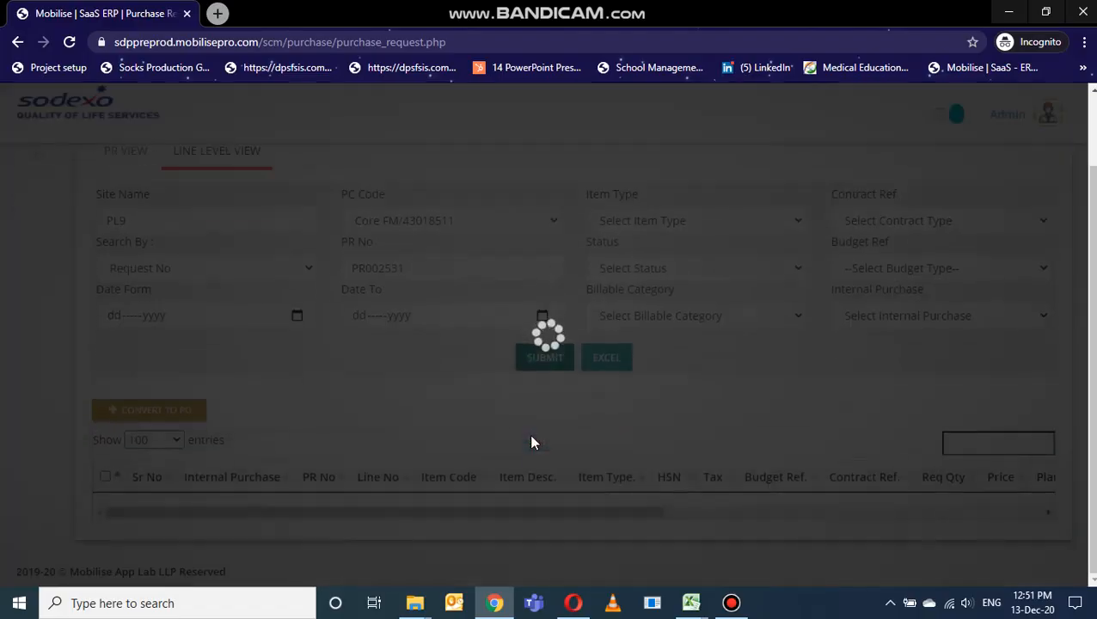
{"action": "scroll", "coordinate": [531, 442], "scroll_direction": "down", "scroll_amount": 2}
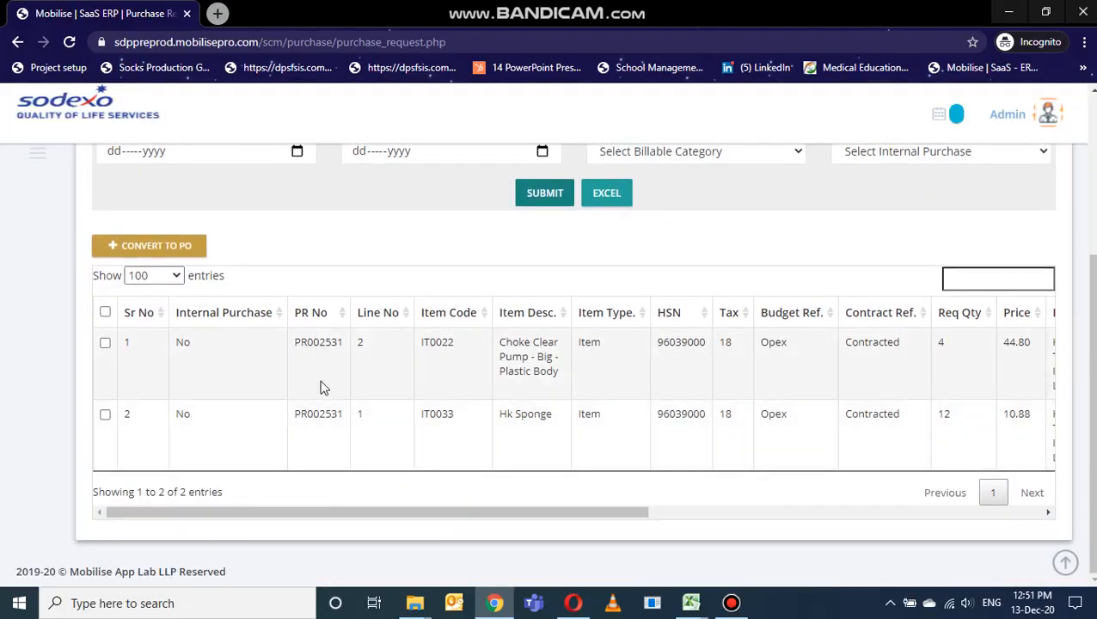
{"action": "scroll", "coordinate": [333, 388], "scroll_direction": "right", "scroll_amount": 8}
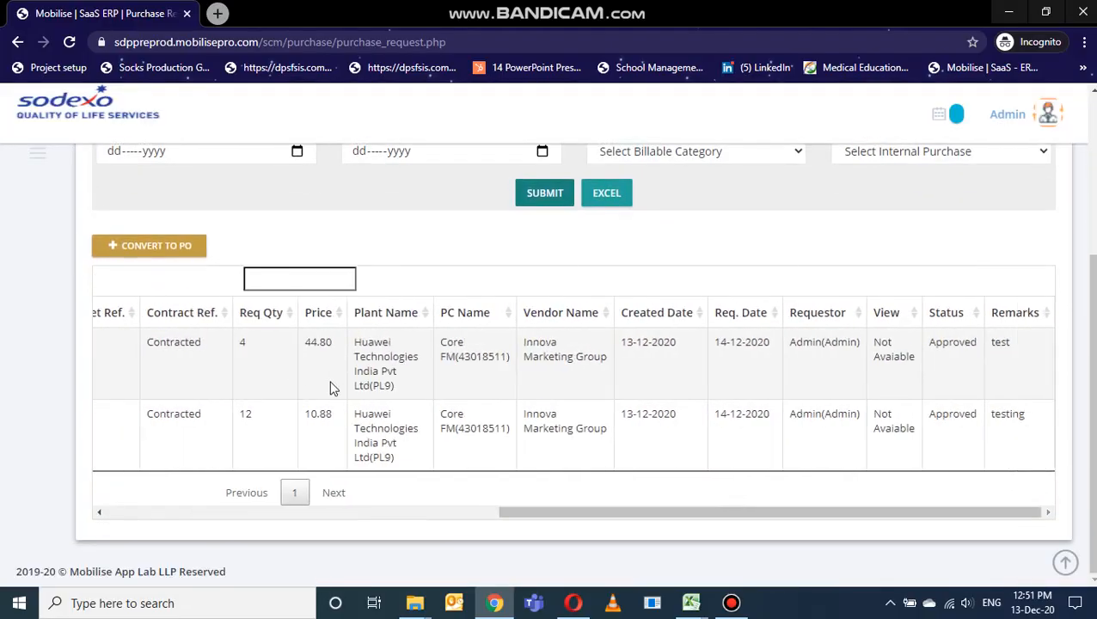
{"action": "scroll", "coordinate": [334, 388], "scroll_direction": "left", "scroll_amount": 10}
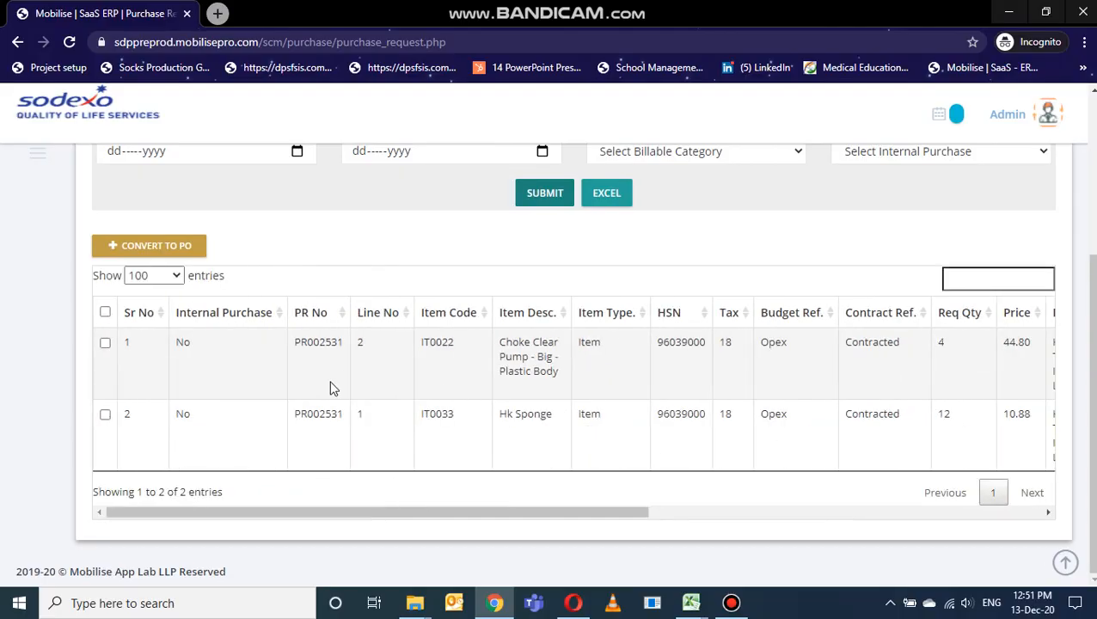
{"action": "scroll", "coordinate": [334, 388], "scroll_direction": "up", "scroll_amount": 2}
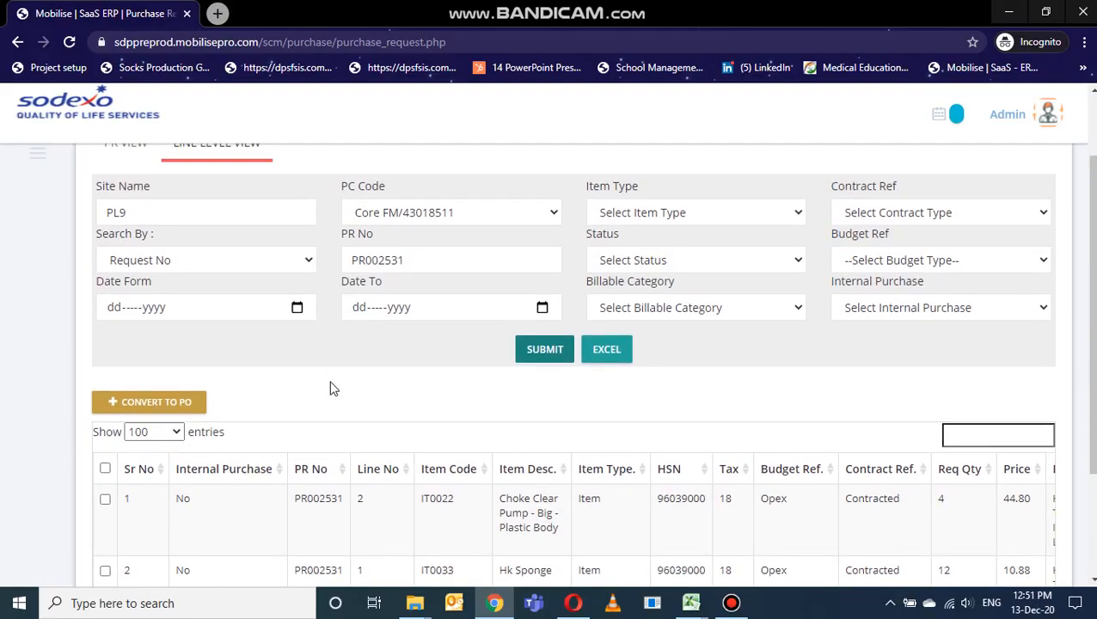
{"action": "scroll", "coordinate": [334, 388], "scroll_direction": "up", "scroll_amount": 1}
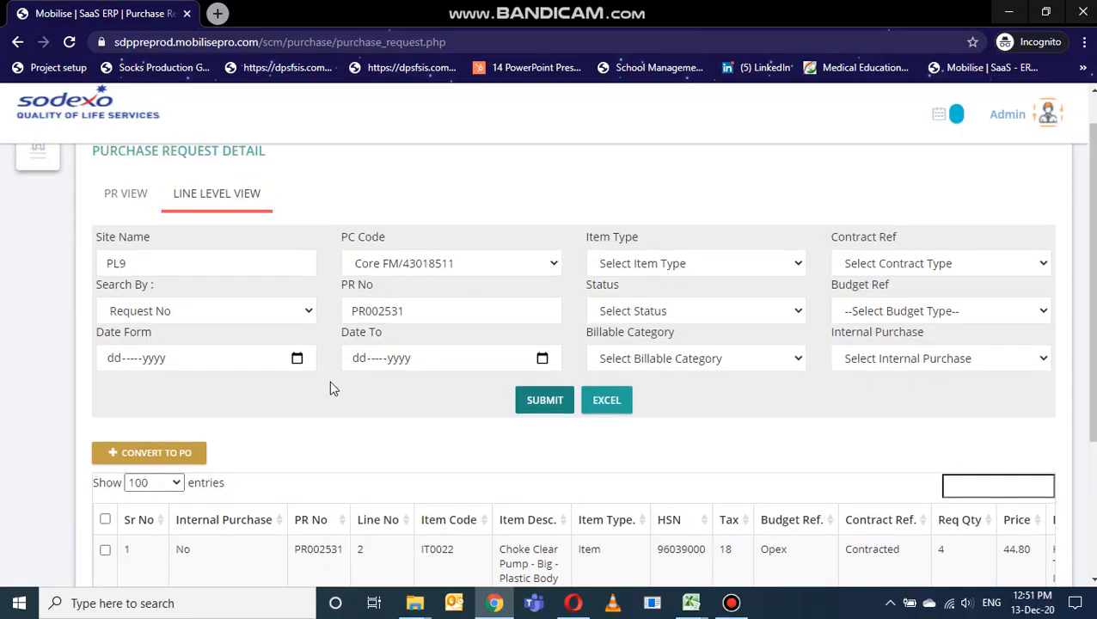
{"action": "scroll", "coordinate": [240, 375], "scroll_direction": "up", "scroll_amount": 1}
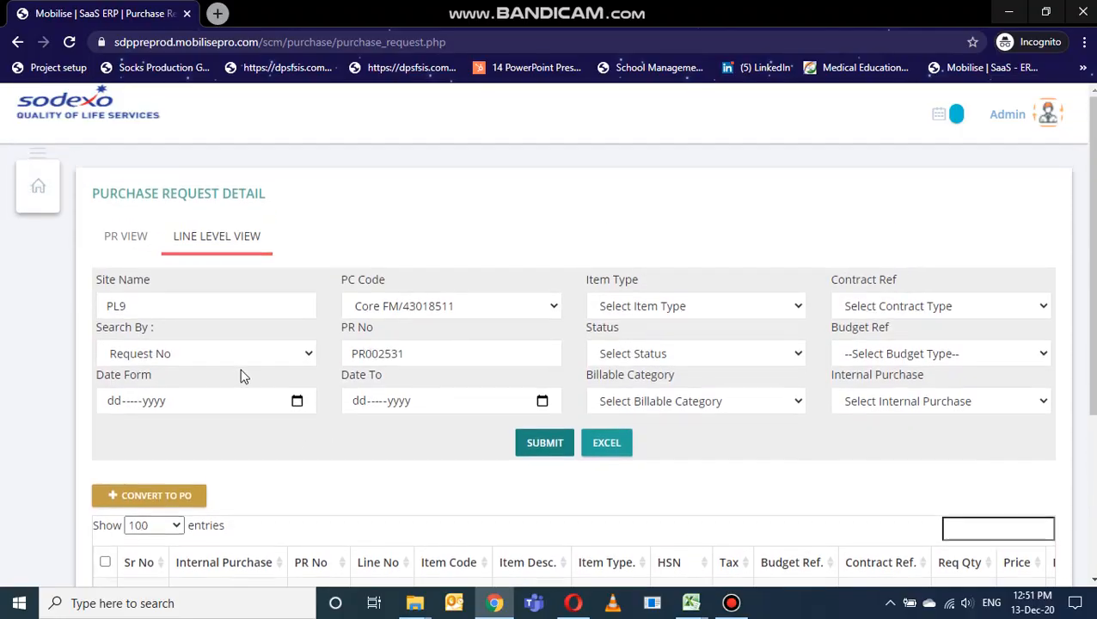